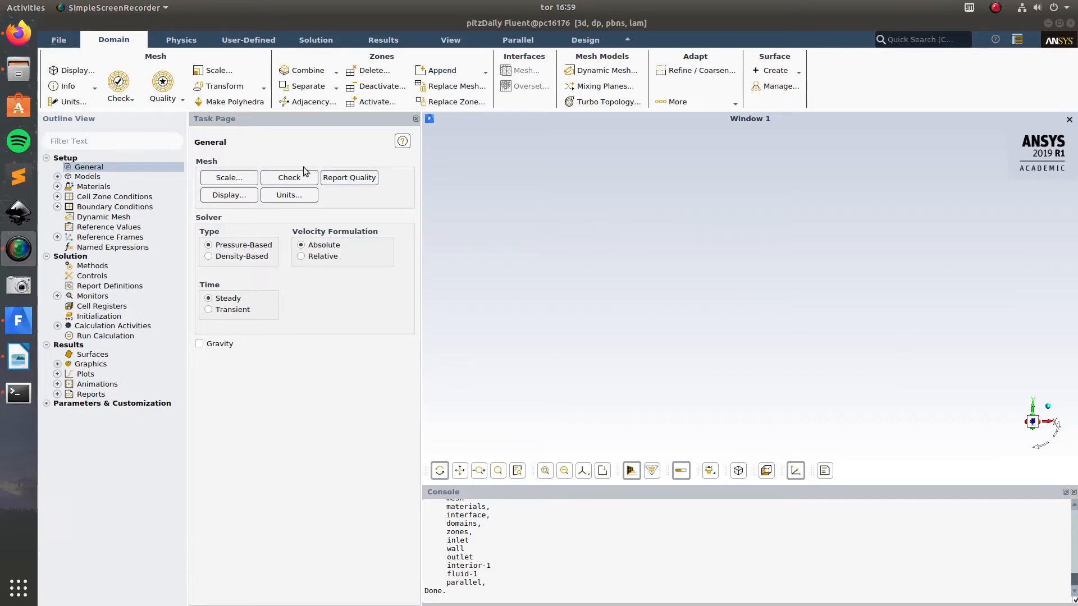
Step: Display the mesh on the inlet, outlet and wall surfaces and inspect the cylinder from the side
{"action": "left_click", "coordinate": [229, 195]}
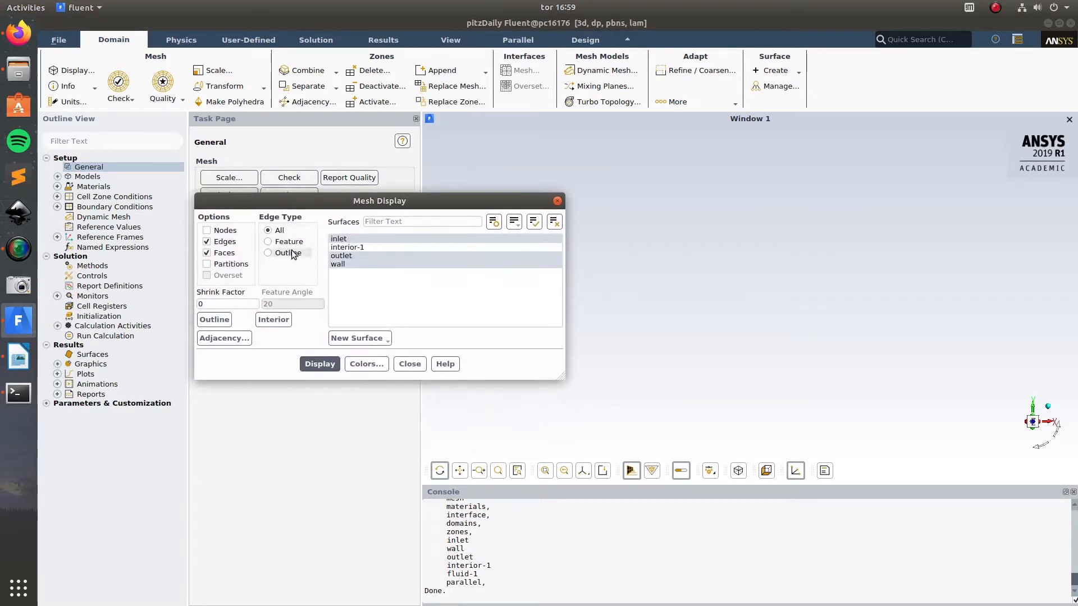
{"action": "left_click", "coordinate": [317, 364]}
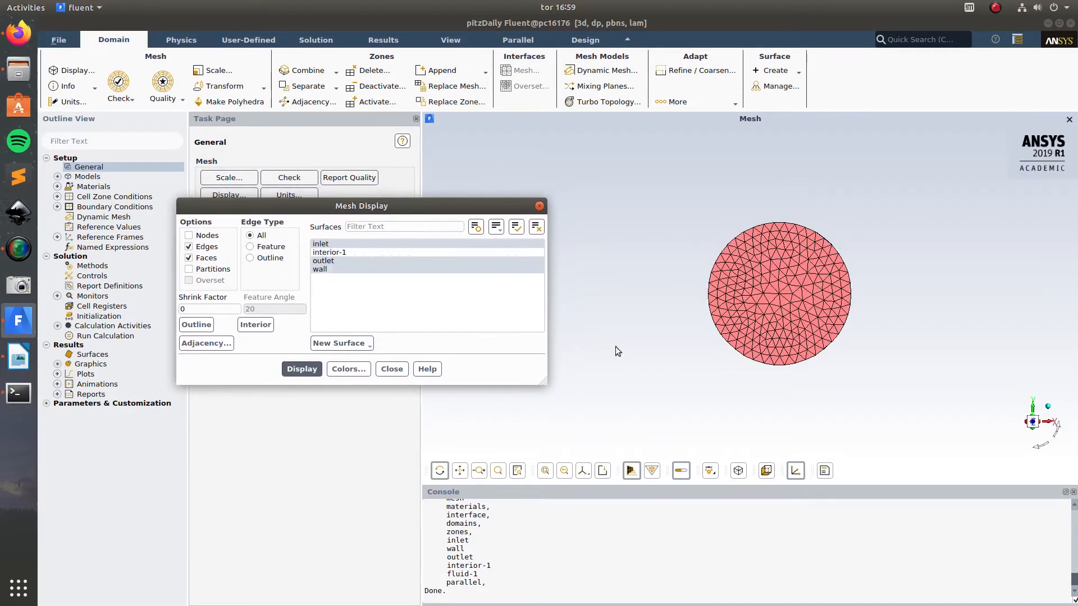
{"action": "left_click_drag", "start_coordinate": [635, 327], "coordinate": [637, 280]}
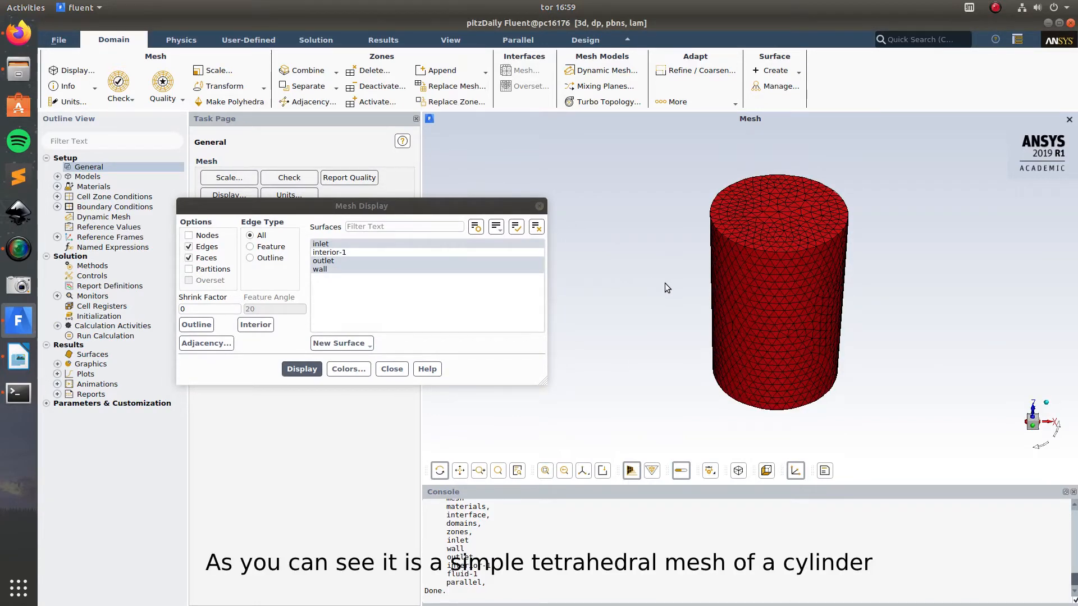
{"action": "left_click_drag", "start_coordinate": [667, 331], "coordinate": [664, 310]}
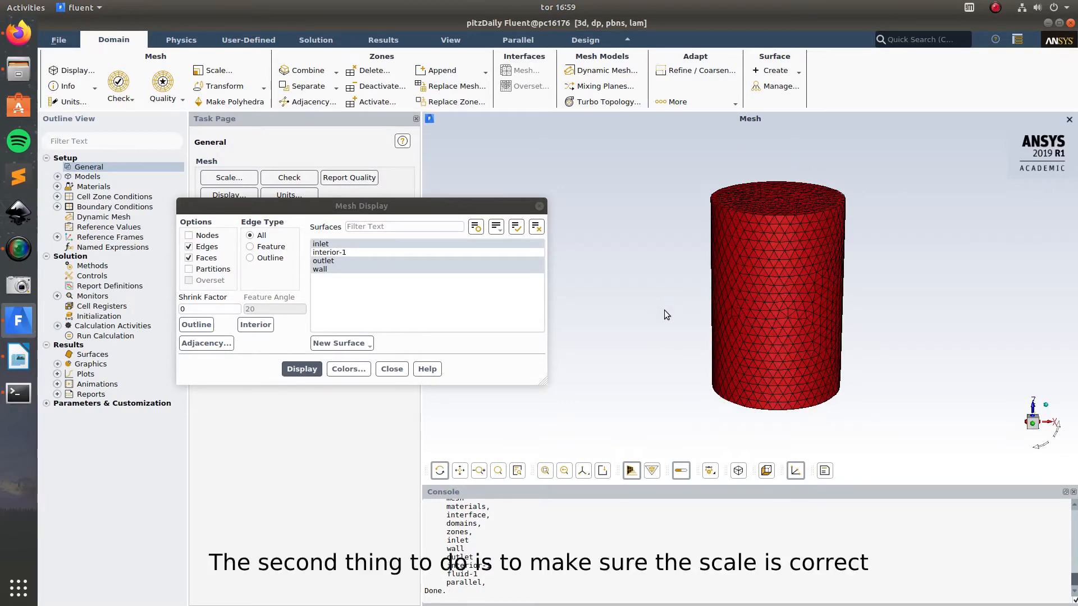
{"action": "left_click", "coordinate": [392, 370]}
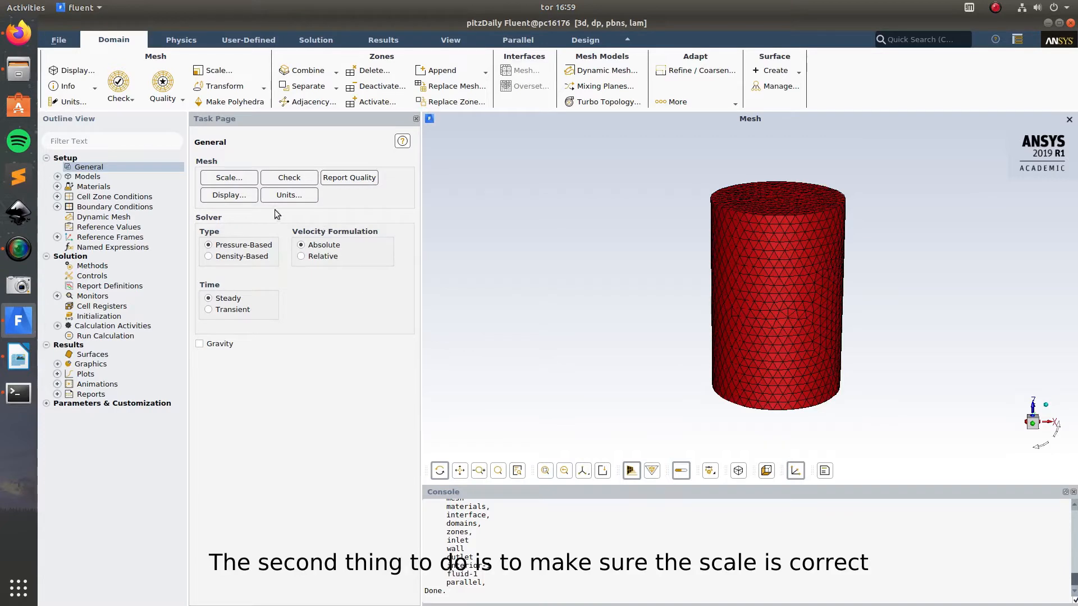
Step: Scale the mesh by converting its units, specifying that it was created in mm
{"action": "left_click", "coordinate": [232, 178]}
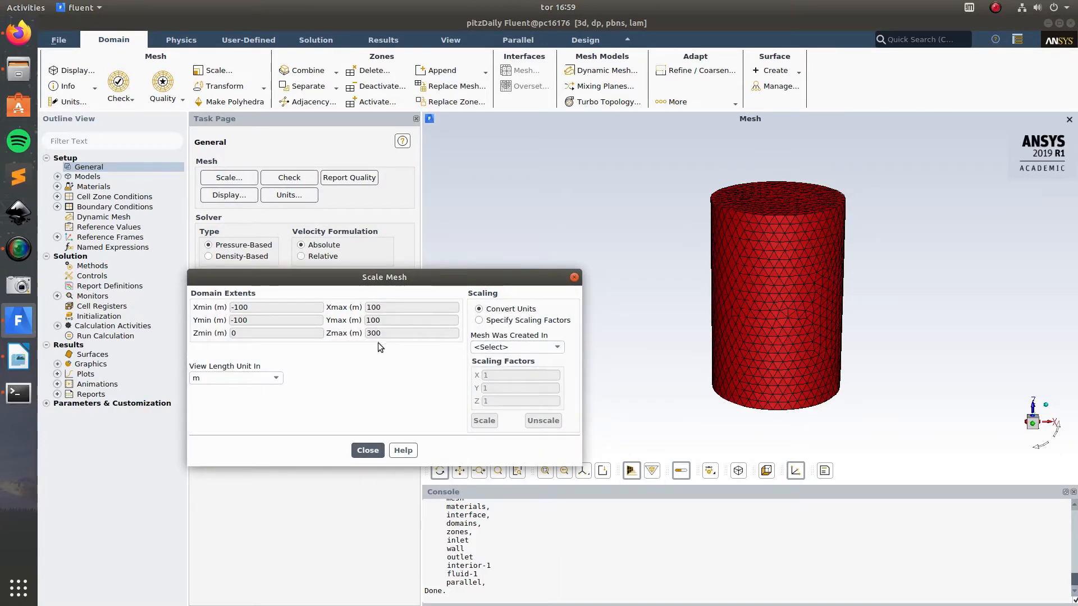
{"action": "left_click", "coordinate": [478, 347]}
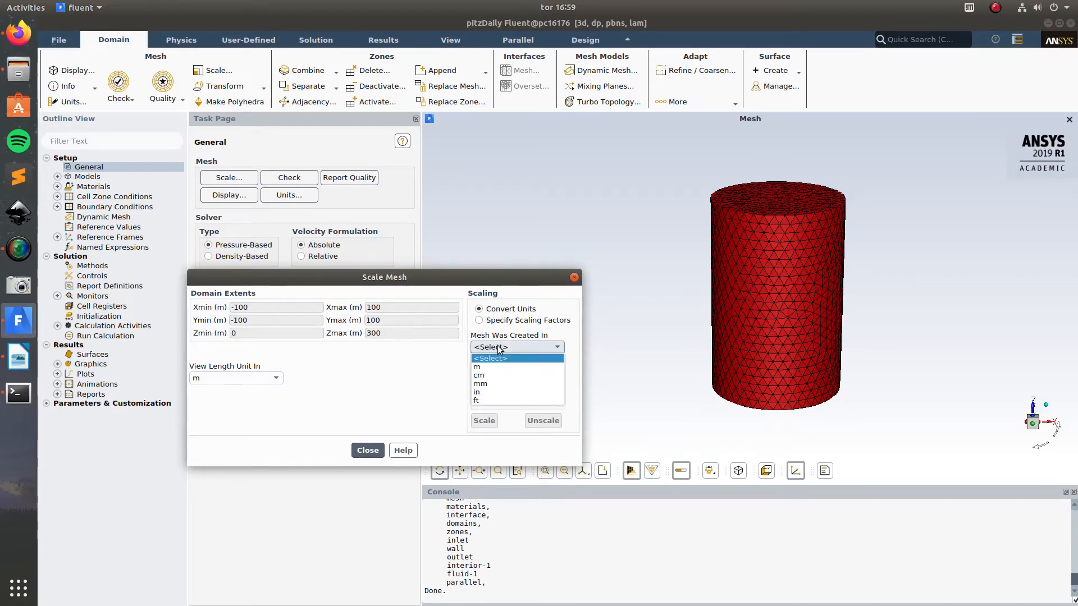
{"action": "left_click", "coordinate": [483, 384]}
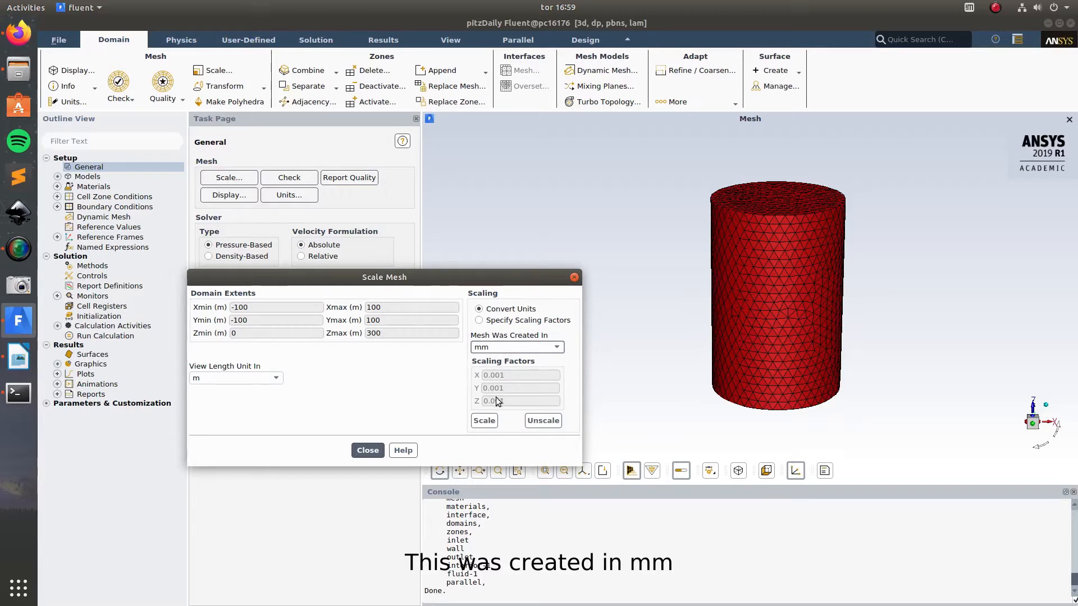
{"action": "left_click", "coordinate": [486, 422]}
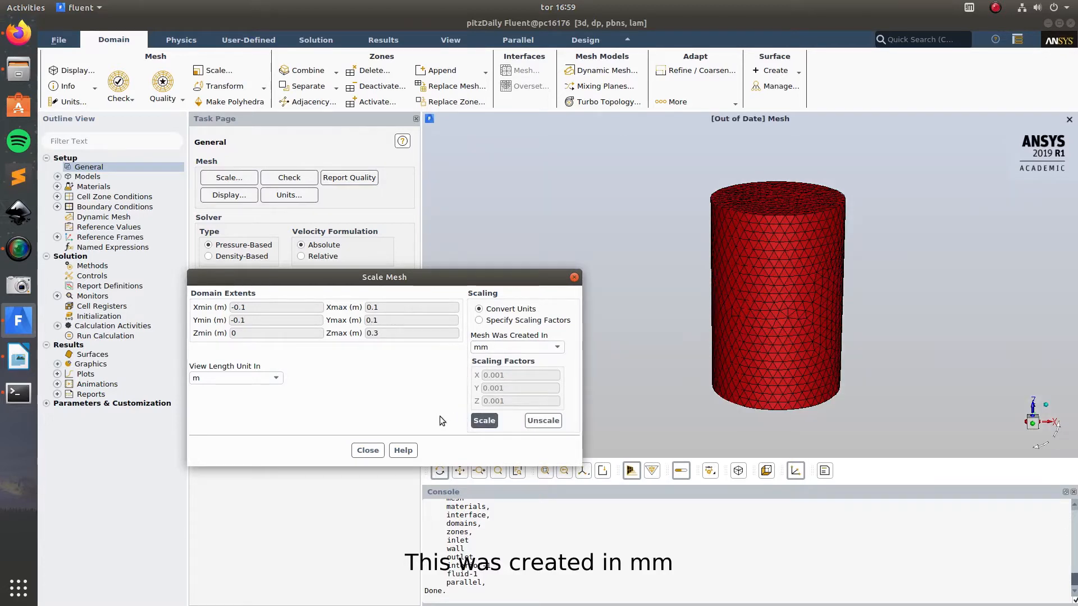
{"action": "left_click", "coordinate": [368, 451]}
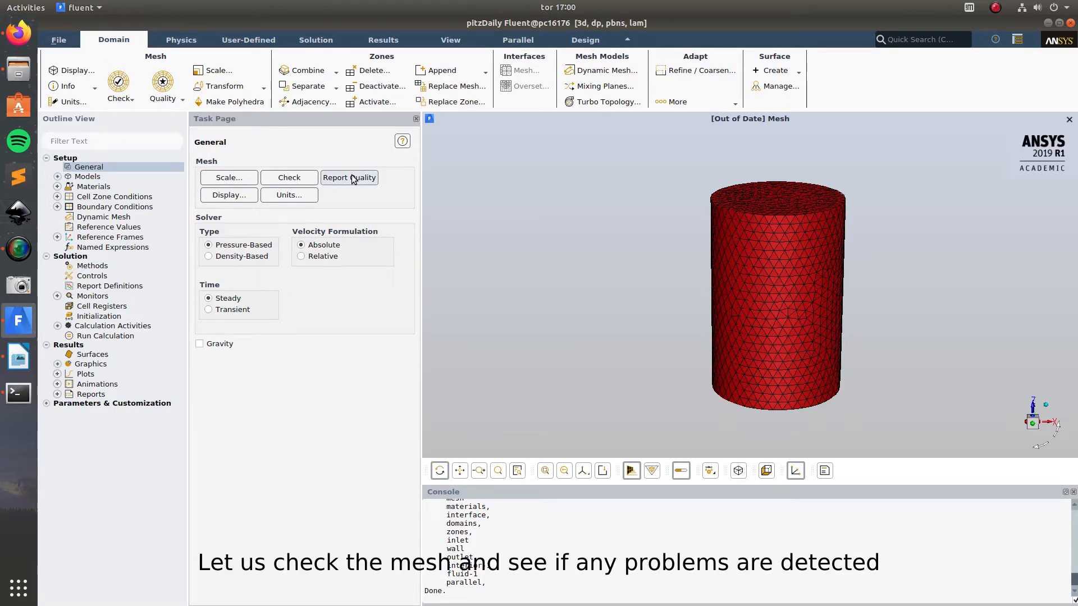
Step: Run the mesh check, review its domain and volume statistics, and report the quality of the scaled mesh
{"action": "left_click", "coordinate": [303, 180]}
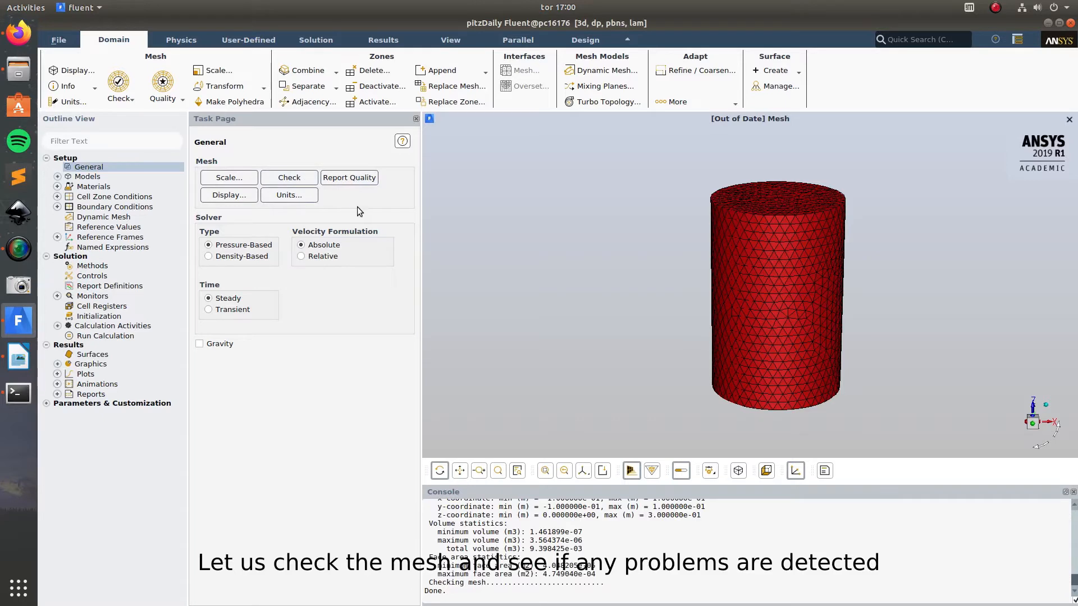
{"action": "scroll", "coordinate": [521, 533], "scroll_direction": "up", "scroll_amount": 3}
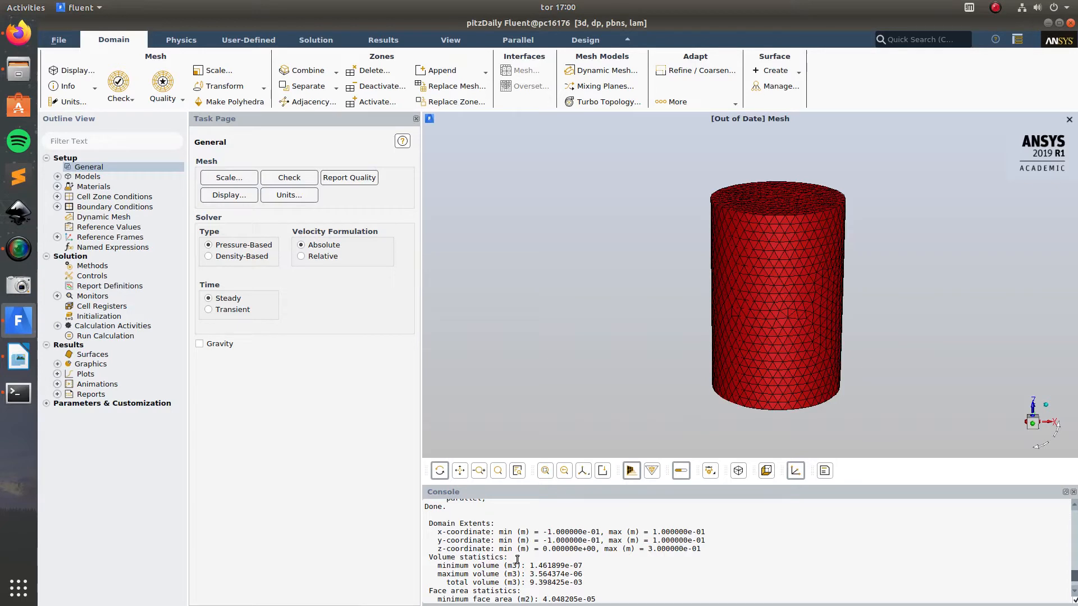
{"action": "scroll", "coordinate": [517, 559], "scroll_direction": "down", "scroll_amount": 3}
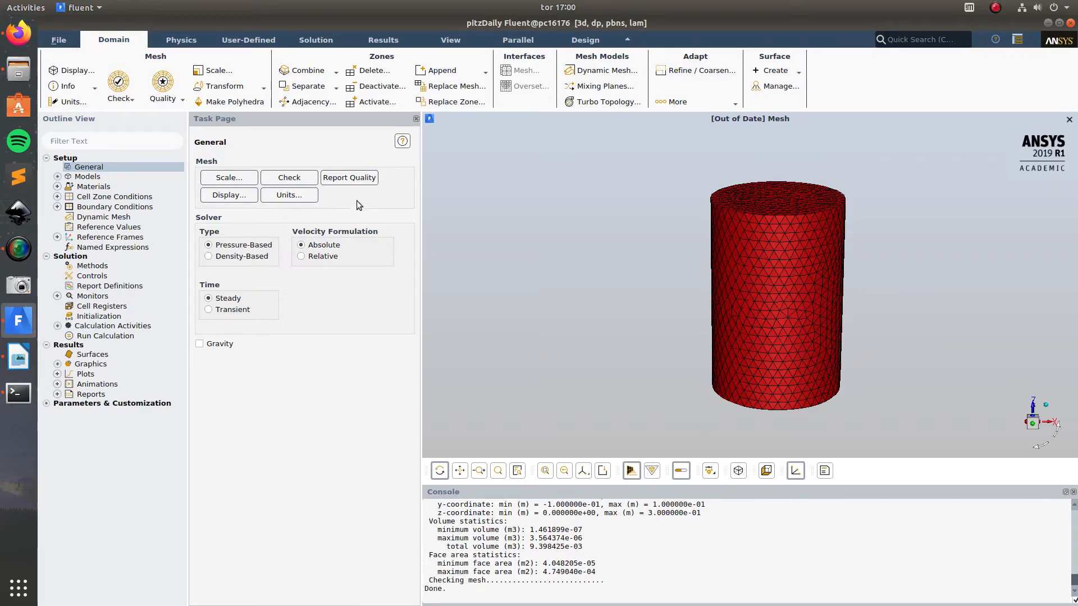
{"action": "left_click", "coordinate": [355, 178]}
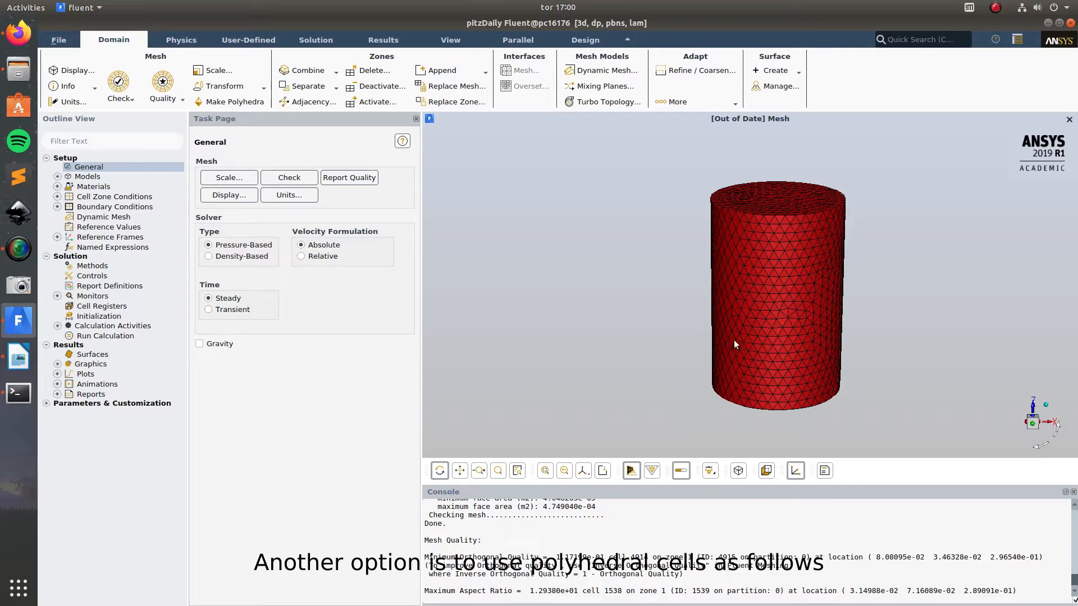
Step: Convert the domain to polyhedral cells and redisplay the inlet, outlet and wall mesh
{"action": "left_click", "coordinate": [227, 104]}
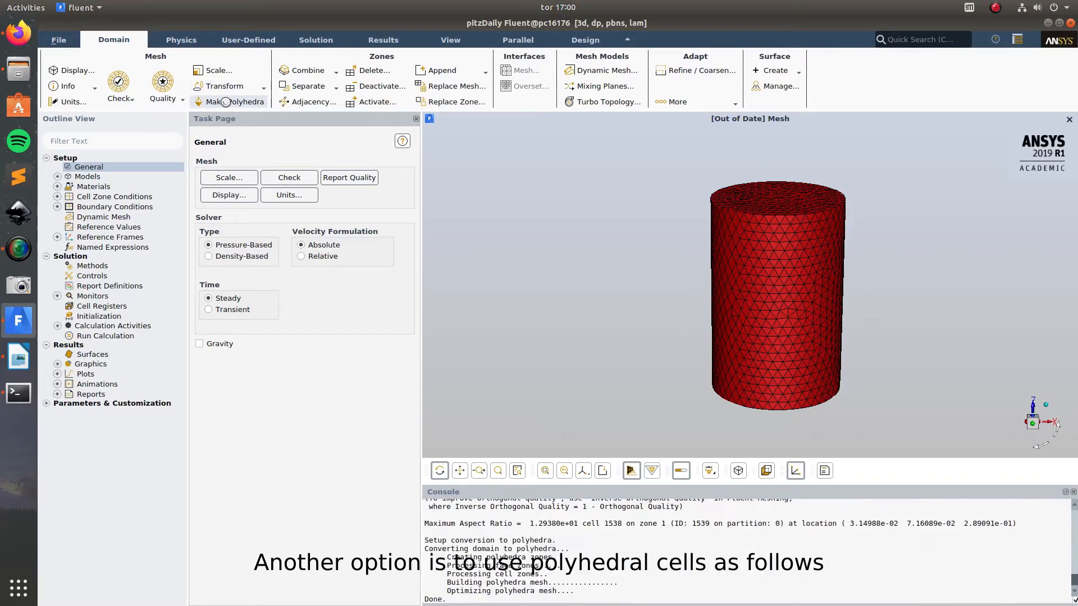
{"action": "left_click", "coordinate": [224, 196]}
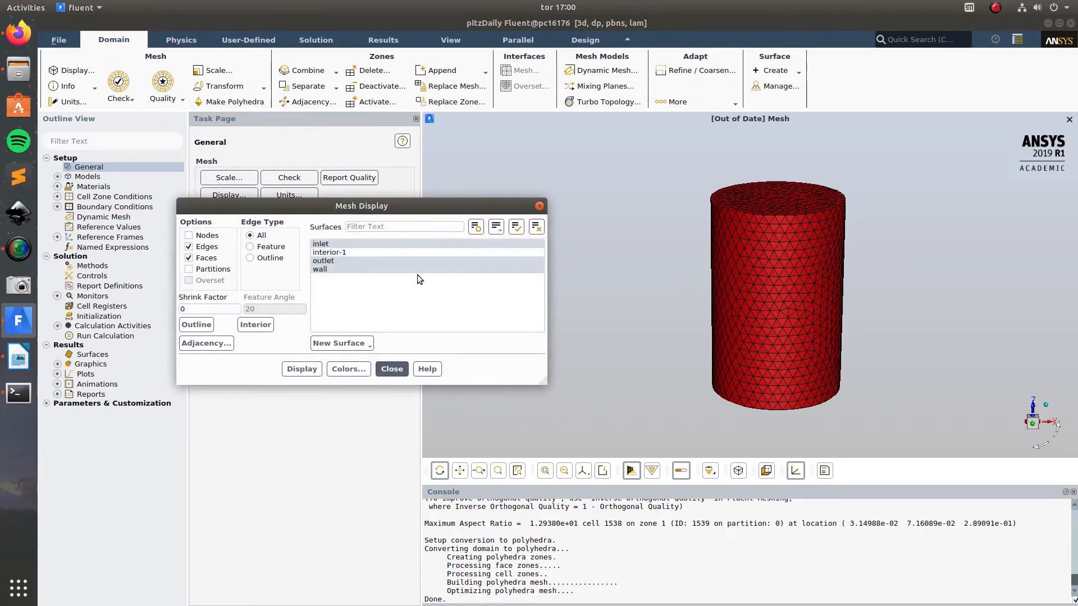
{"action": "left_click", "coordinate": [302, 370]}
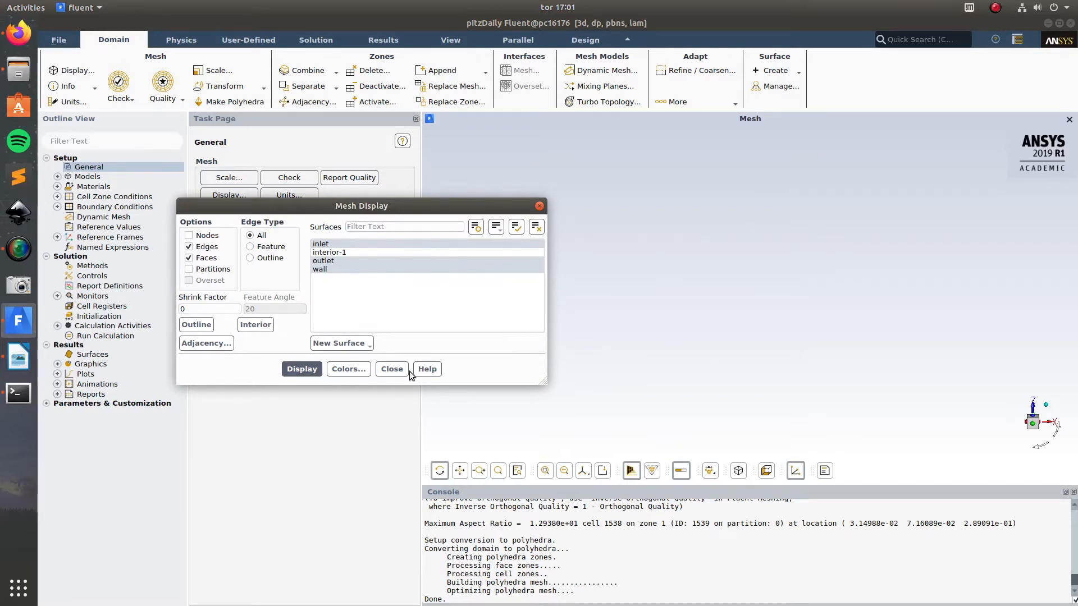
{"action": "left_click", "coordinate": [392, 369]}
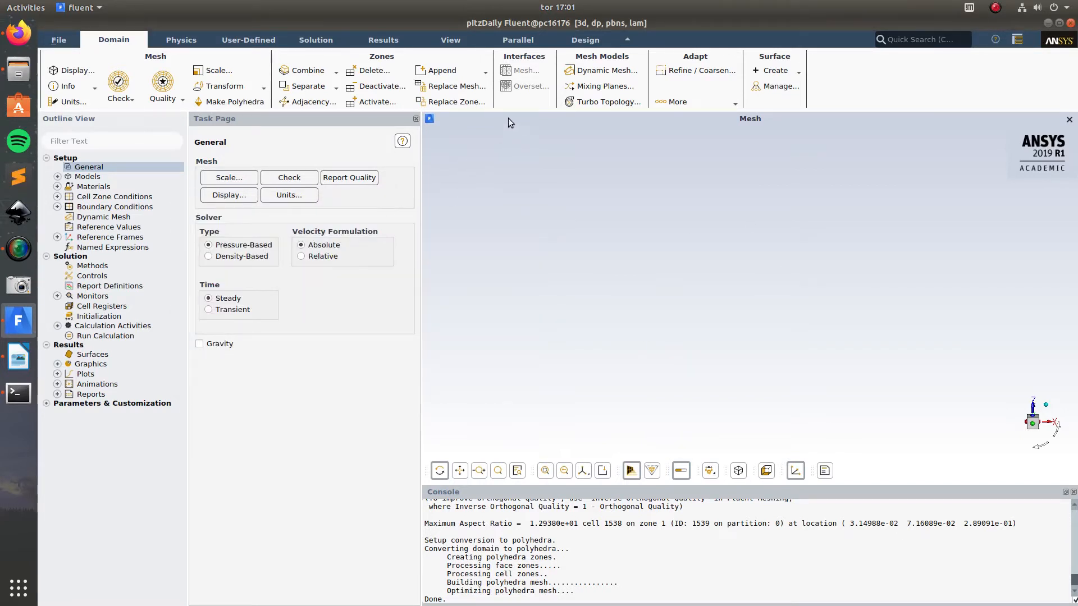
Step: Restore the default view and inspect the polyhedral cylinder mesh from the side
{"action": "left_click", "coordinate": [450, 40]}
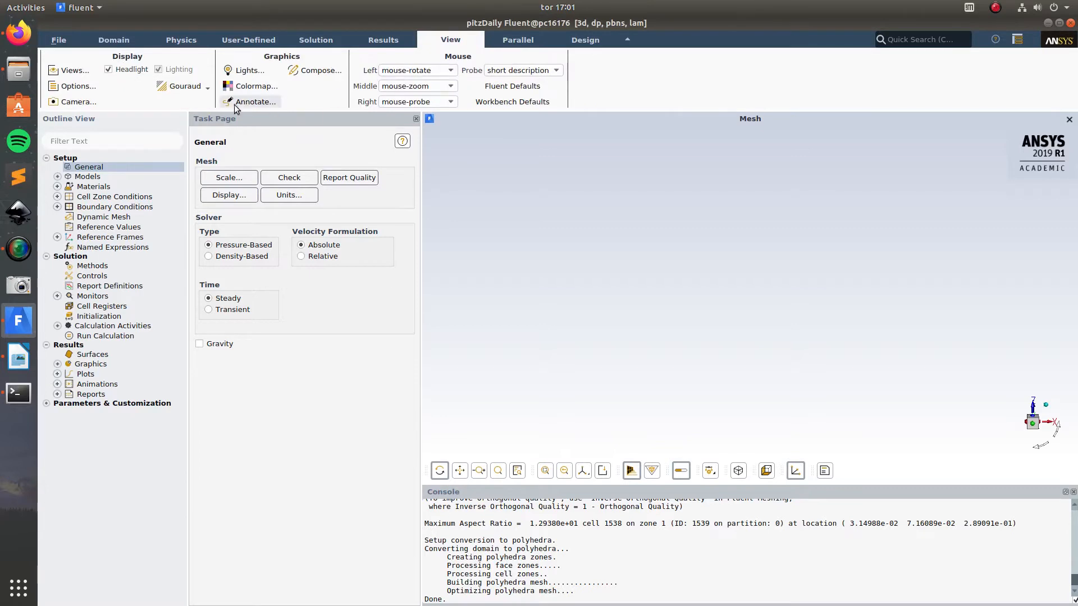
{"action": "left_click", "coordinate": [77, 71]}
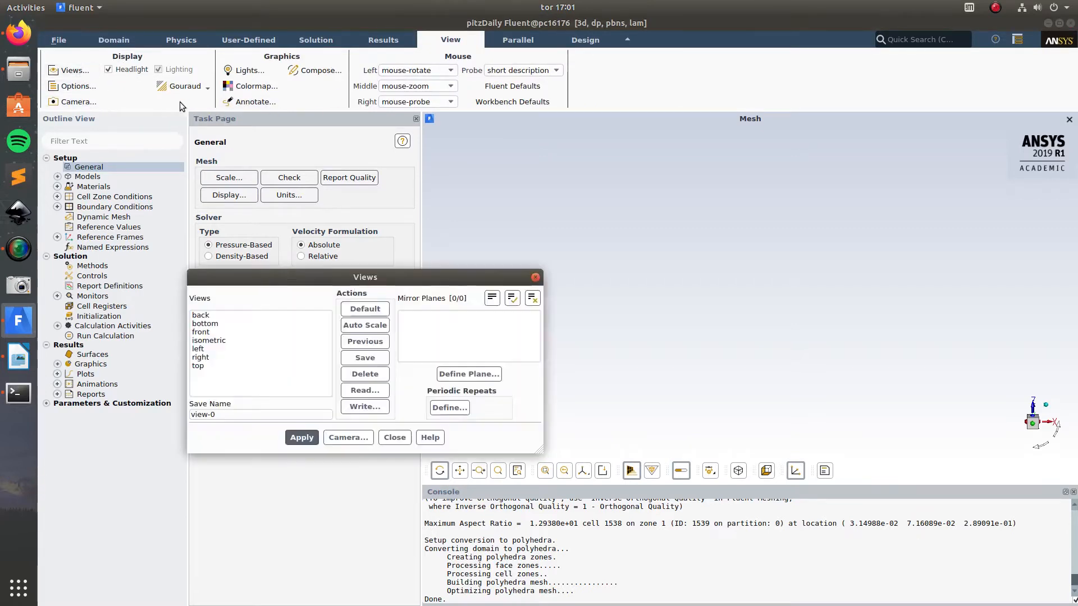
{"action": "left_click", "coordinate": [362, 309]}
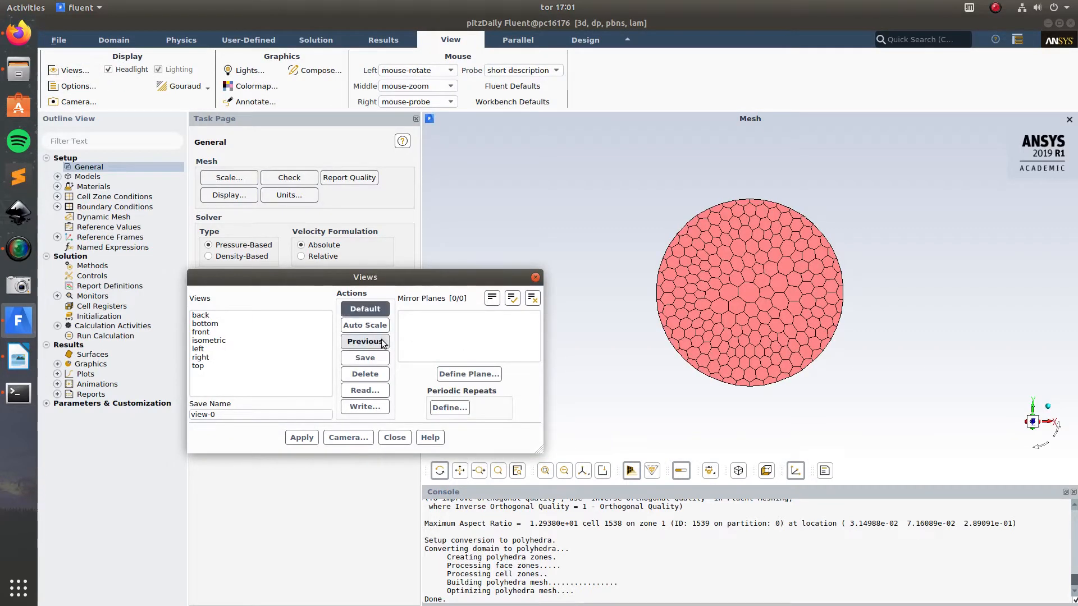
{"action": "left_click", "coordinate": [302, 438]}
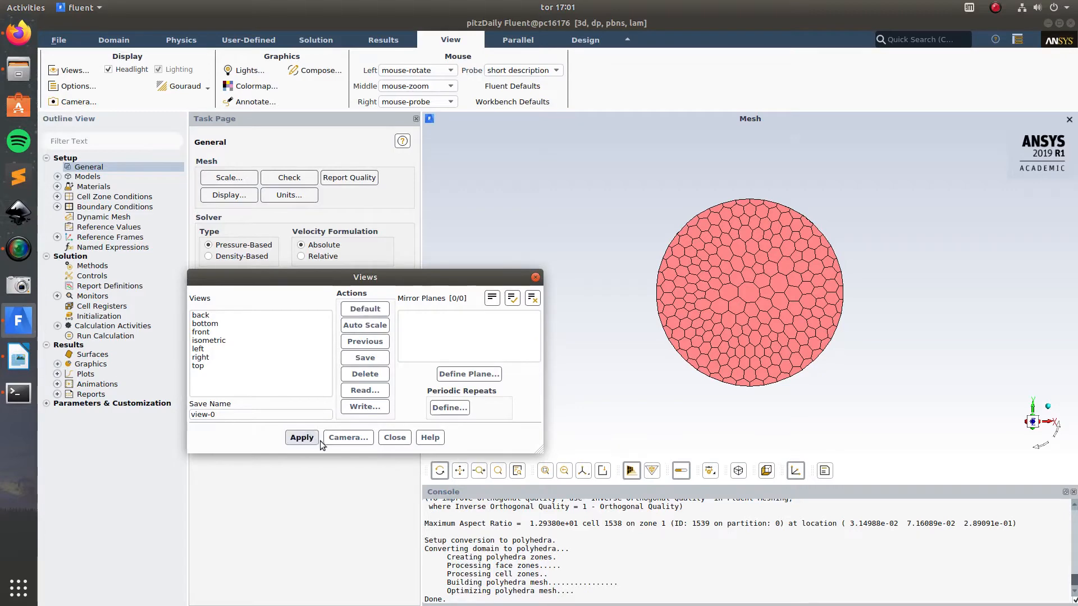
{"action": "left_click", "coordinate": [395, 438]}
{"action": "left_click_drag", "start_coordinate": [685, 396], "coordinate": [642, 255]}
{"action": "mouse_move", "coordinate": [623, 294]}
{"action": "left_mouse_down"}
{"action": "mouse_move", "coordinate": [661, 284]}
{"action": "mouse_move", "coordinate": [640, 294]}
{"action": "mouse_move", "coordinate": [646, 307]}
{"action": "mouse_move", "coordinate": [637, 290]}
{"action": "left_mouse_up"}
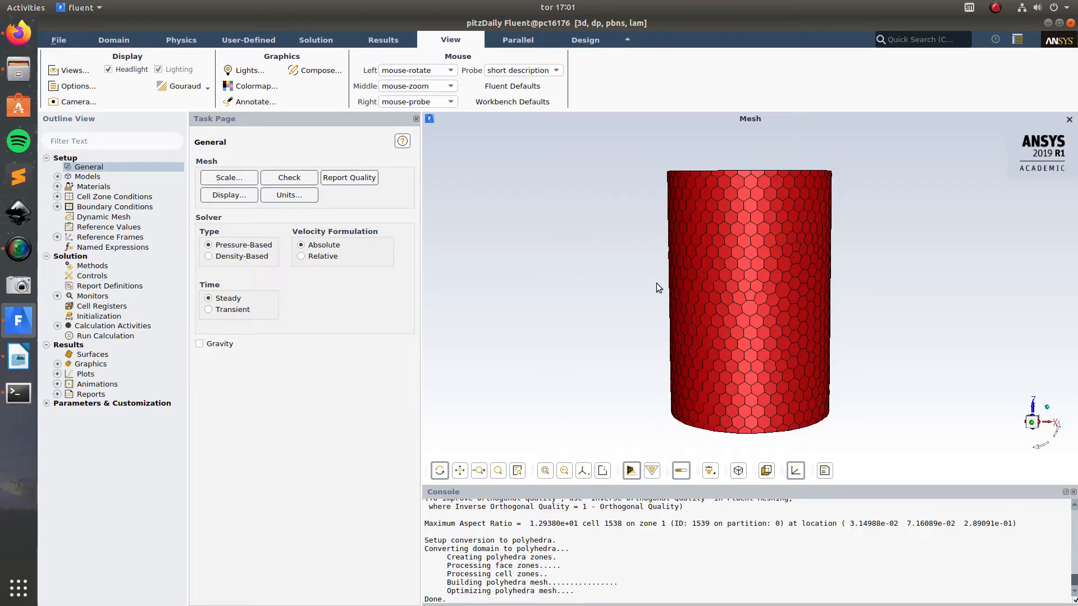
Step: Check the converted polyhedral mesh, review the statistics, and report its quality again
{"action": "left_click", "coordinate": [289, 177]}
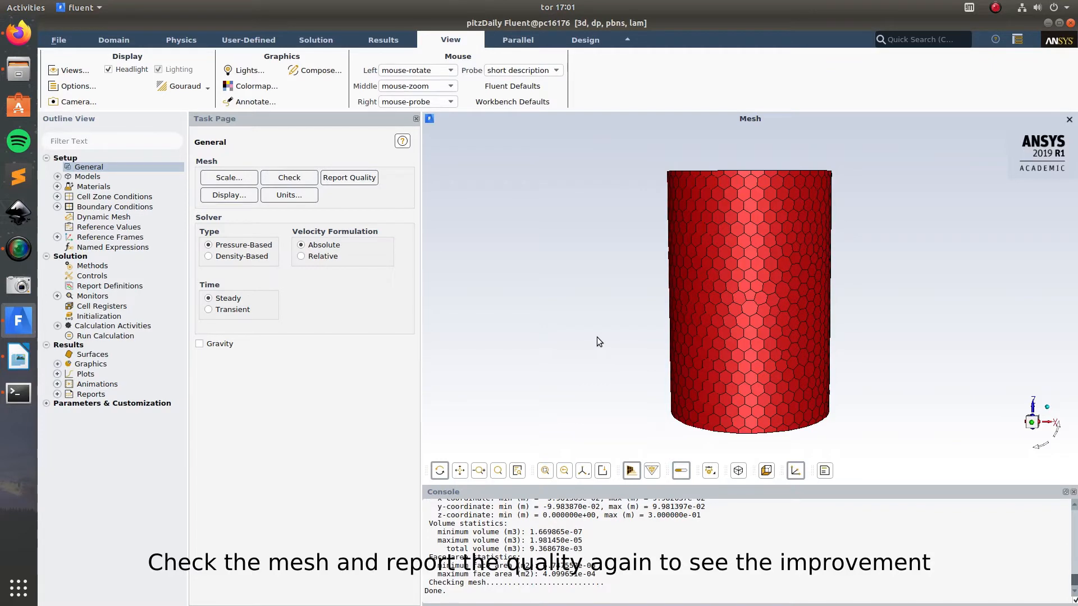
{"action": "scroll", "coordinate": [588, 581], "scroll_direction": "up", "scroll_amount": 1}
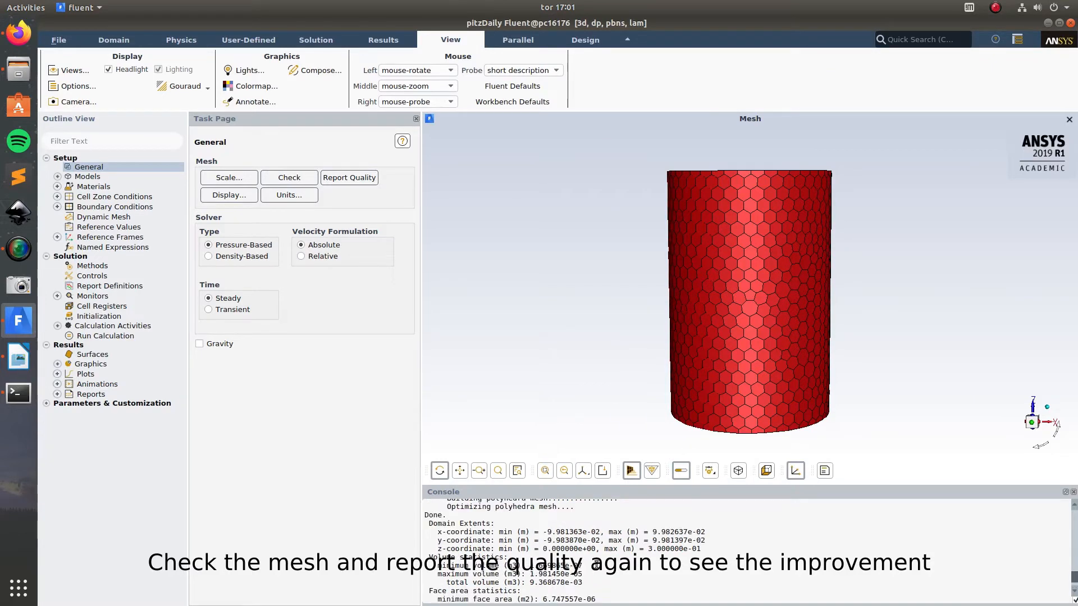
{"action": "scroll", "coordinate": [597, 559], "scroll_direction": "down", "scroll_amount": 2}
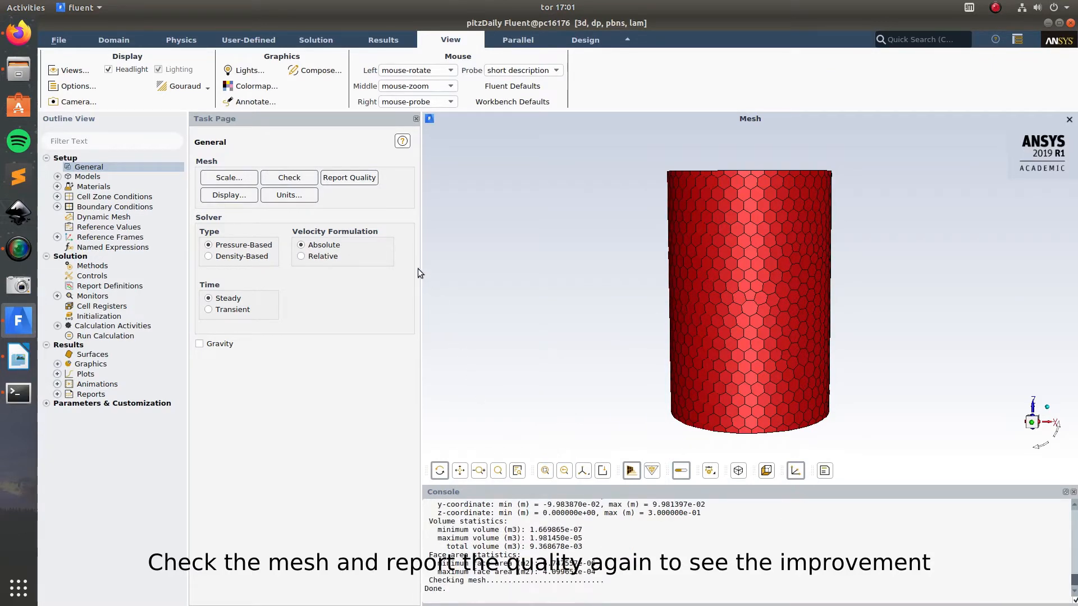
{"action": "left_click", "coordinate": [350, 178]}
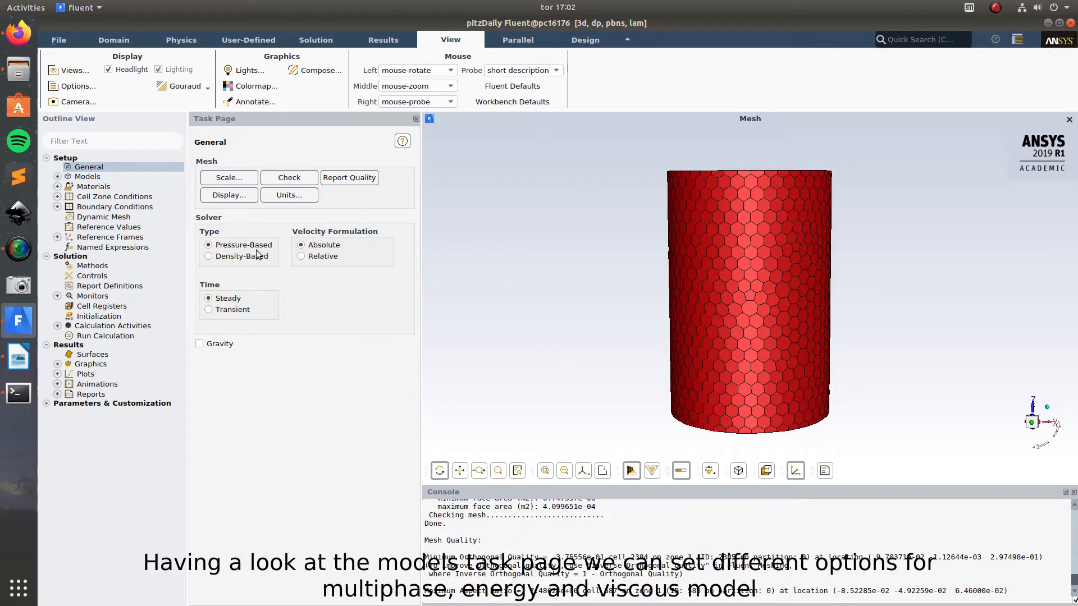
Step: Review the list of available physics models, including multiphase, energy and viscous
{"action": "double_click", "coordinate": [89, 177]}
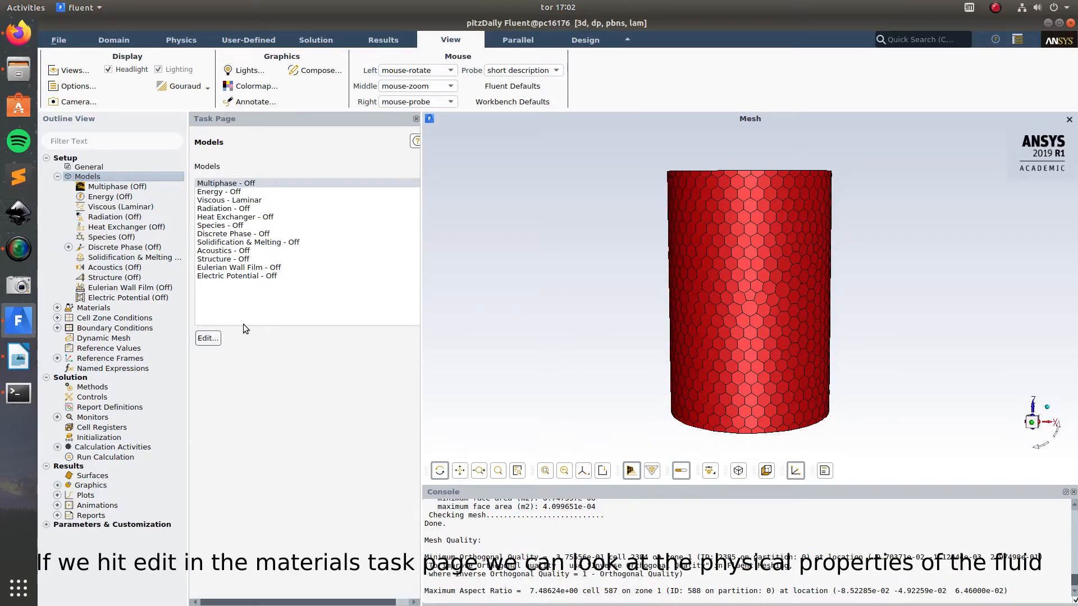
{"action": "left_click", "coordinate": [57, 177]}
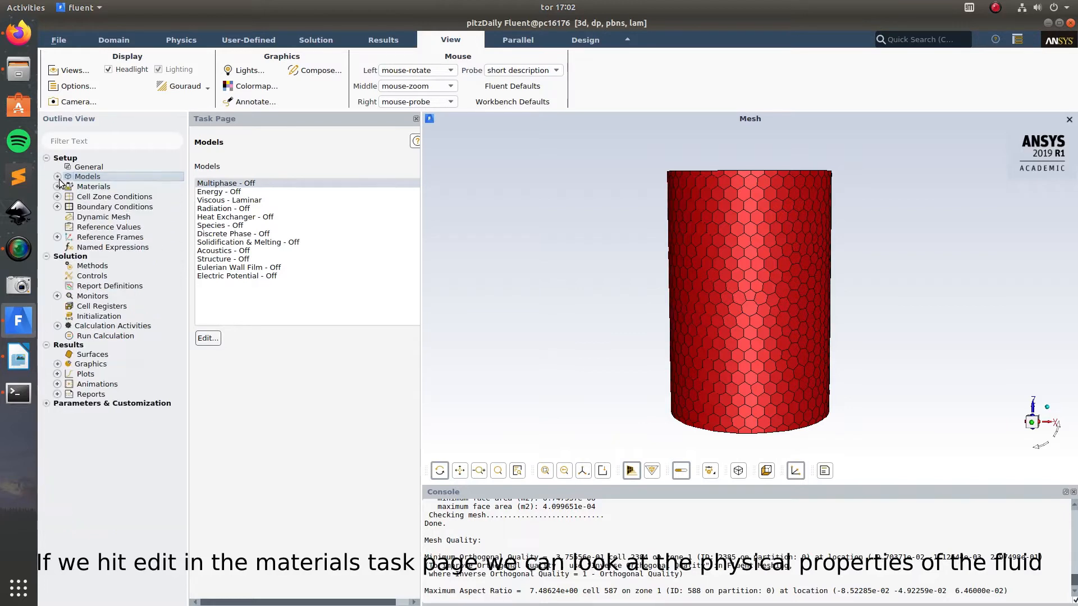
Step: Examine the physical properties of air and the available density methods, leaving the material unchanged
{"action": "double_click", "coordinate": [100, 188]}
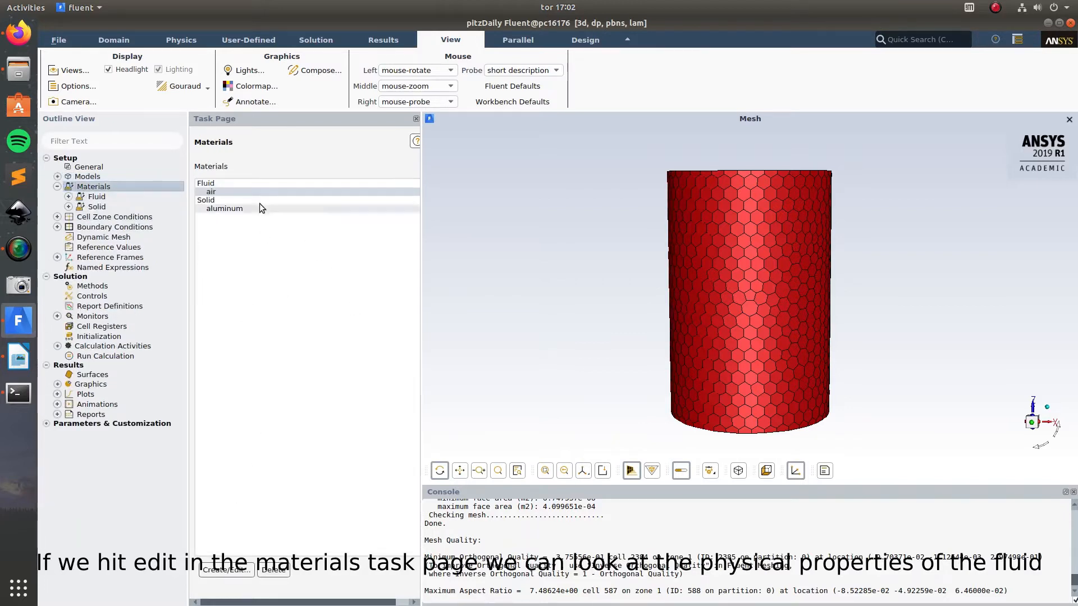
{"action": "left_click", "coordinate": [224, 571]}
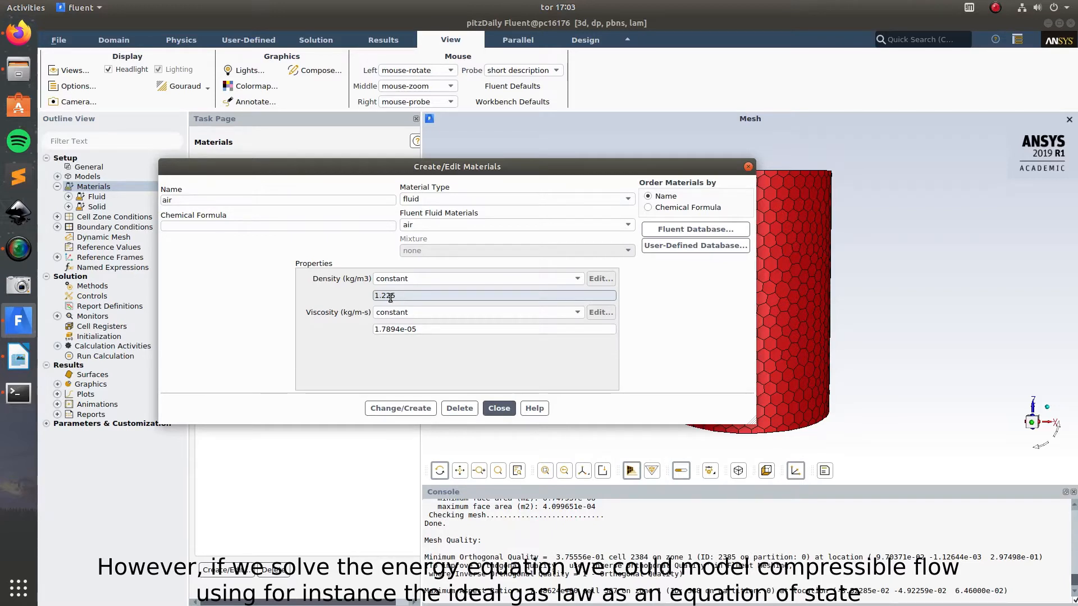
{"action": "left_click", "coordinate": [452, 278]}
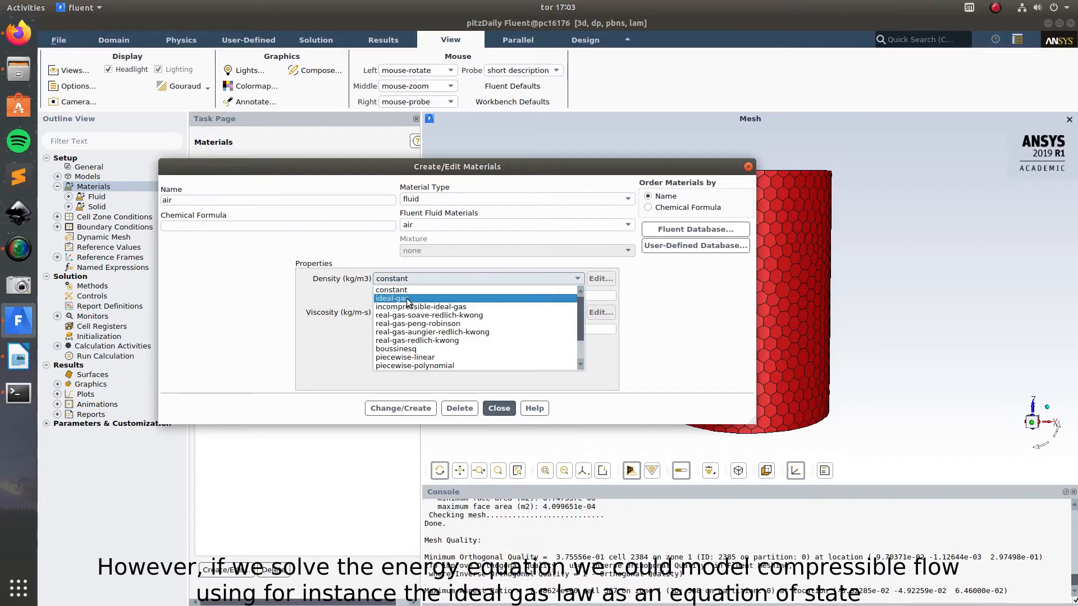
{"action": "left_click", "coordinate": [291, 275]}
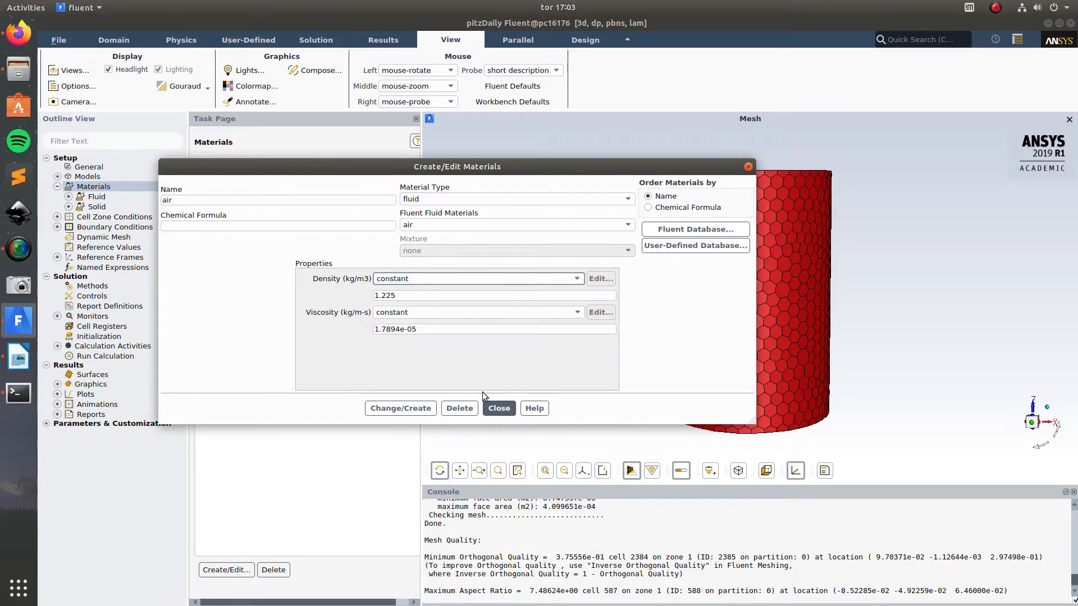
{"action": "left_click", "coordinate": [497, 409]}
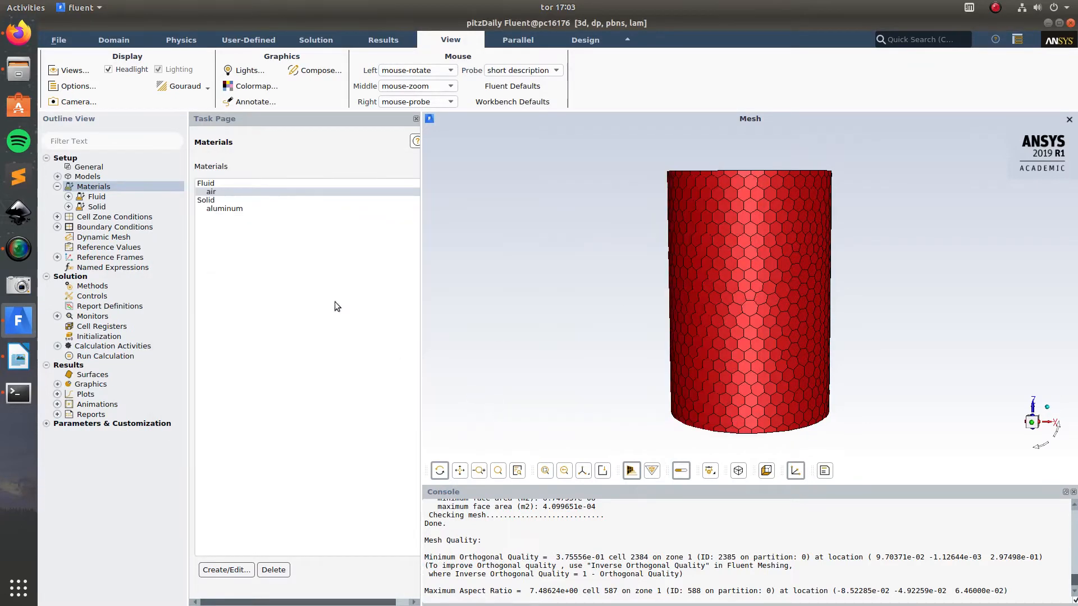
{"action": "left_click", "coordinate": [57, 186]}
Step: Review the operating conditions for the cell zones, including the gravitational acceleration options, and accept them with gravity disabled
{"action": "left_click", "coordinate": [112, 196]}
{"action": "left_click", "coordinate": [56, 196]}
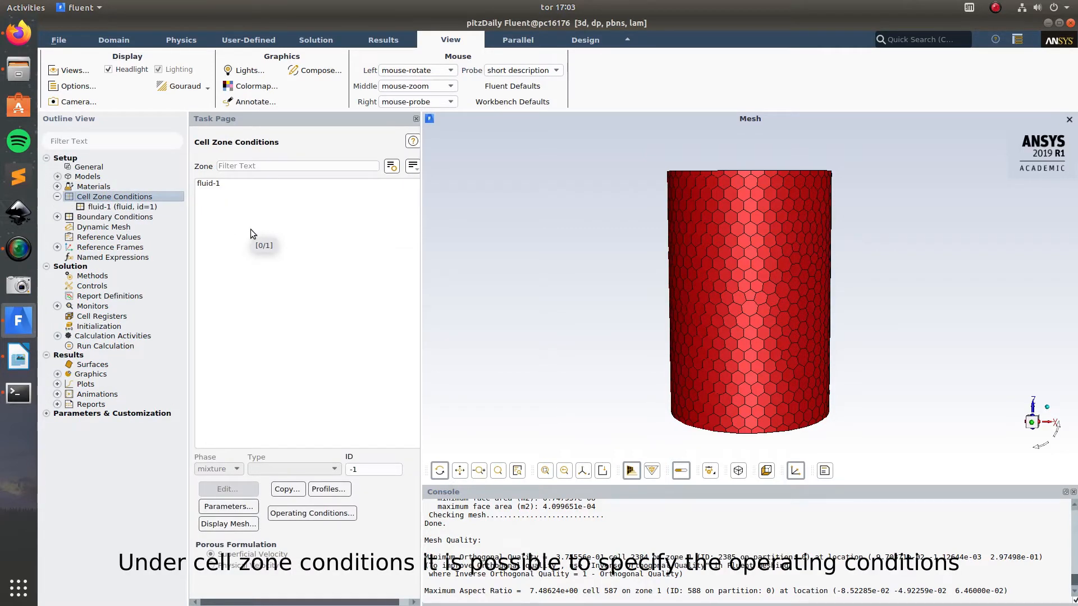
{"action": "left_click", "coordinate": [304, 514]}
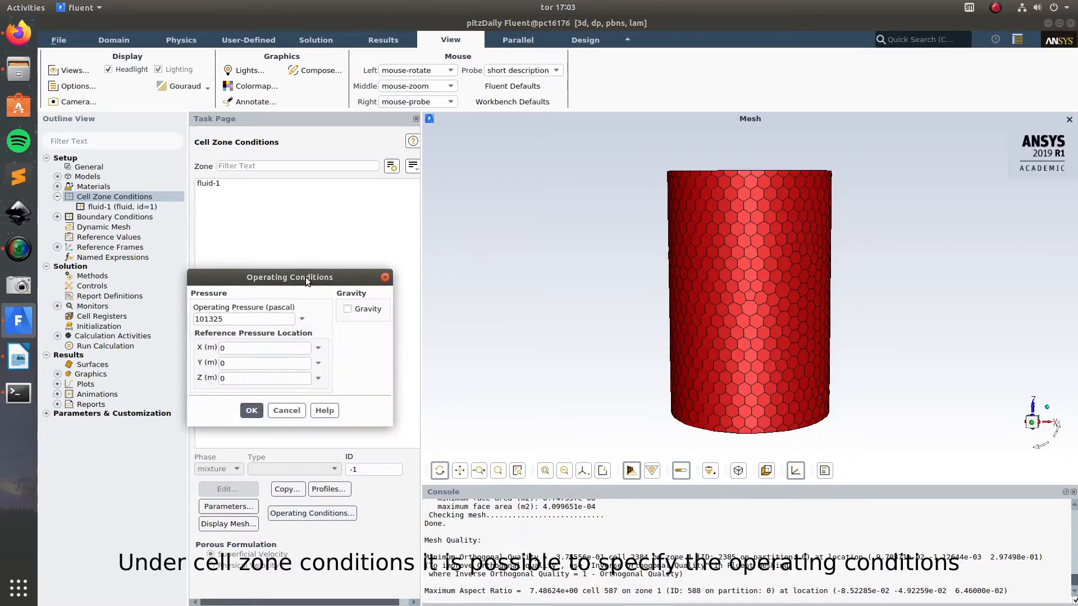
{"action": "left_click_drag", "start_coordinate": [305, 277], "coordinate": [342, 196]}
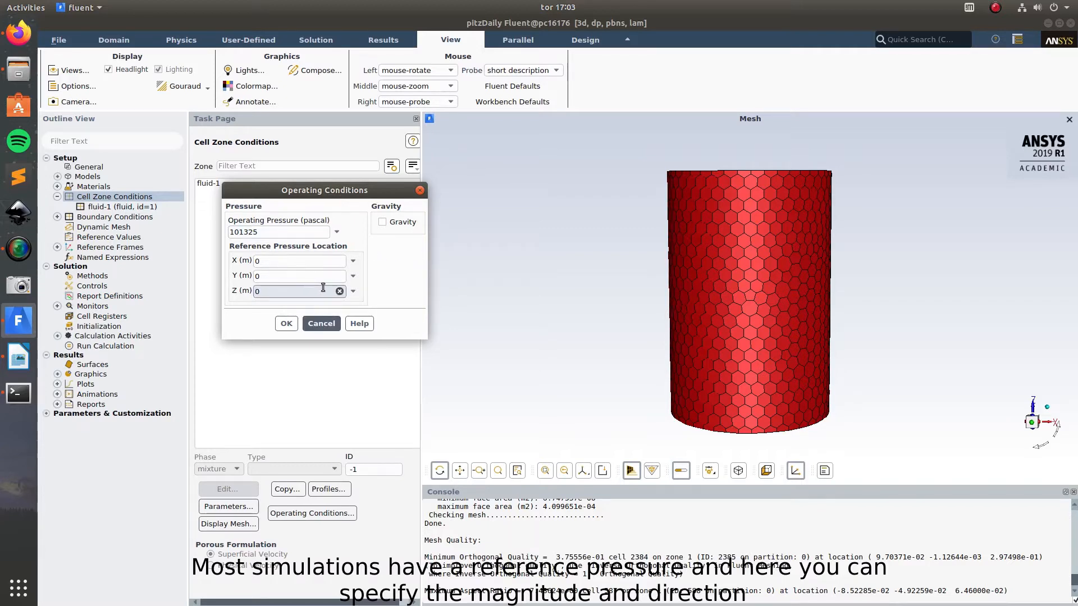
{"action": "left_click", "coordinate": [396, 224]}
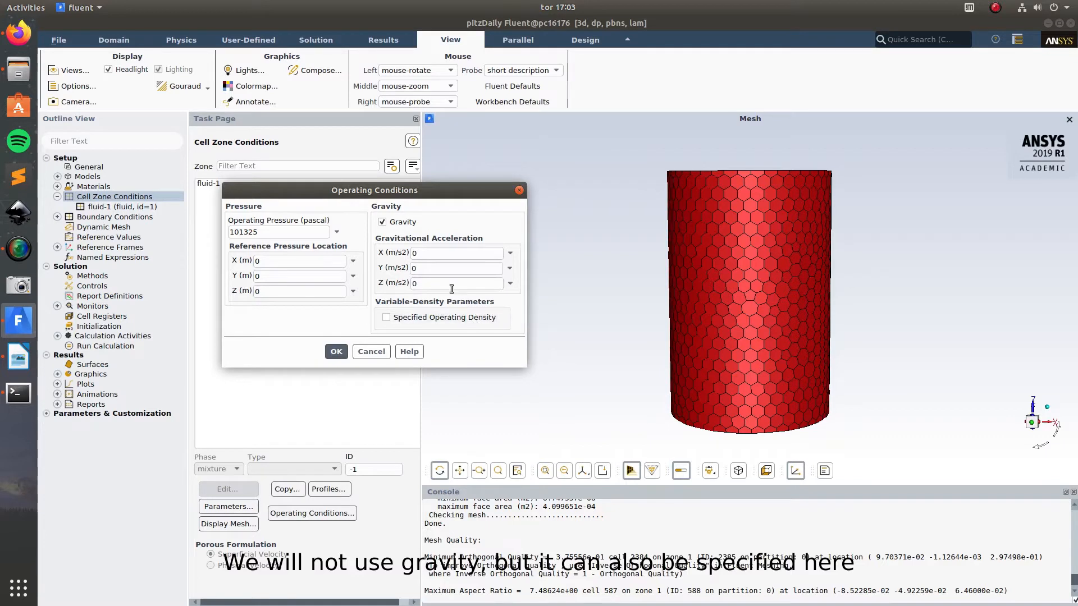
{"action": "left_click", "coordinate": [392, 225]}
{"action": "left_click", "coordinate": [287, 324]}
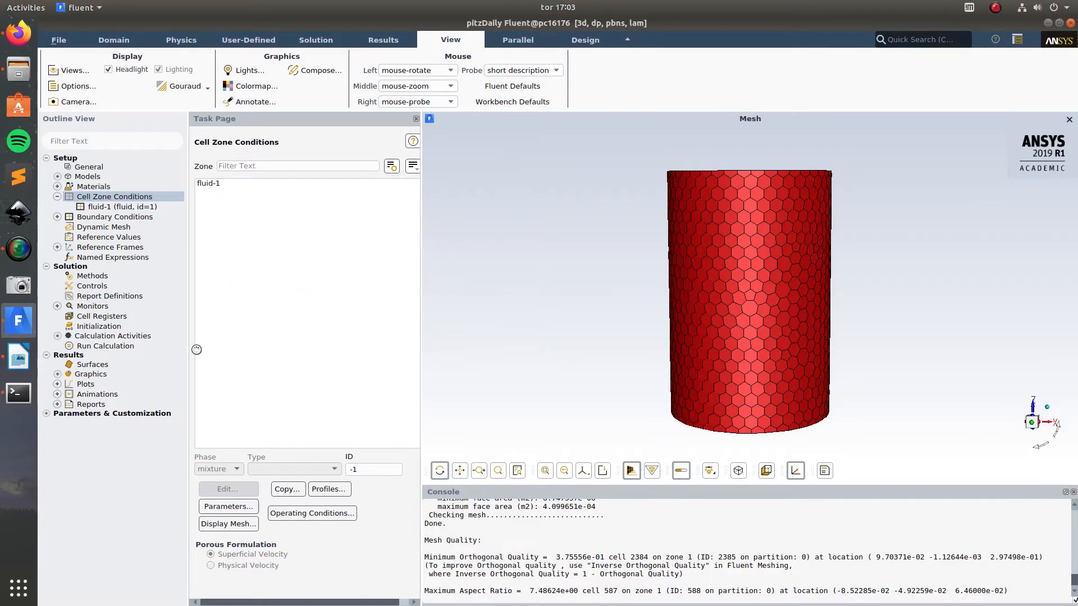
{"action": "left_click", "coordinate": [56, 196]}
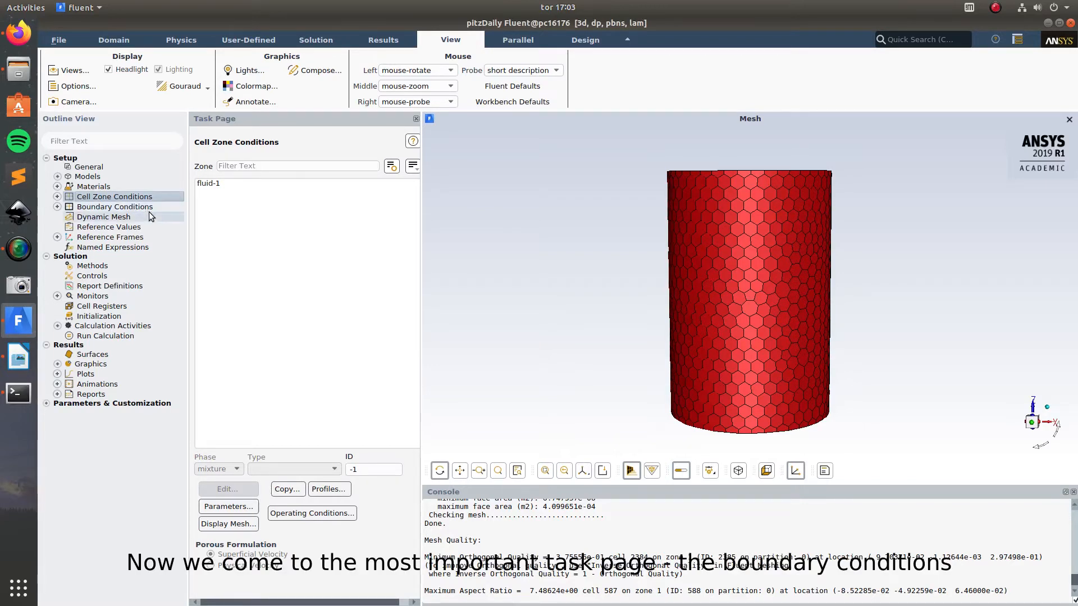
Step: Review the boundary condition types assigned to the inlet, interior-1, outlet and wall zones
{"action": "double_click", "coordinate": [92, 208]}
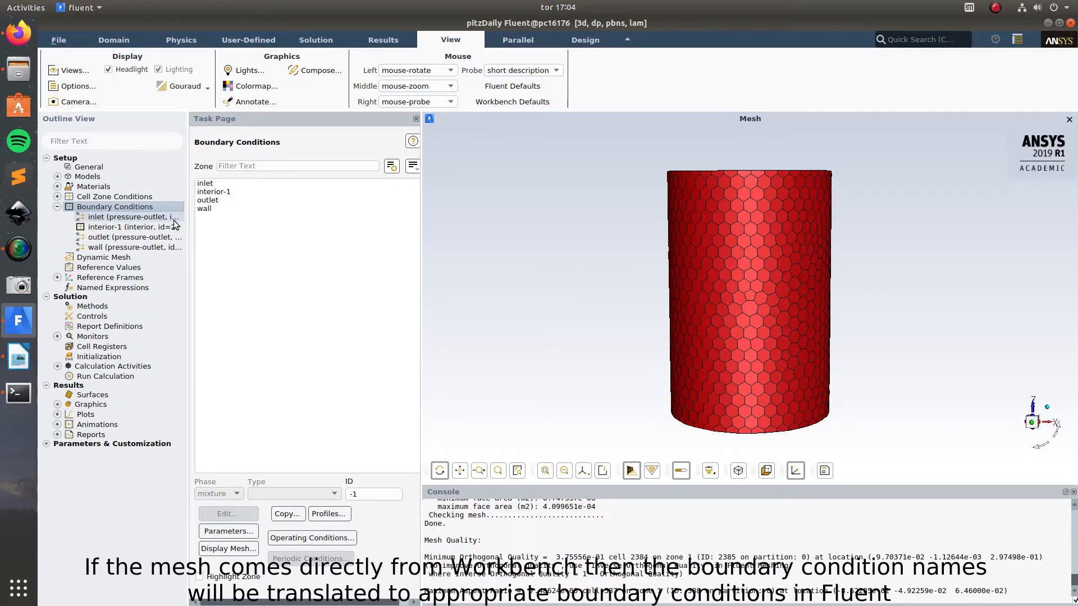
{"action": "left_click", "coordinate": [213, 184]}
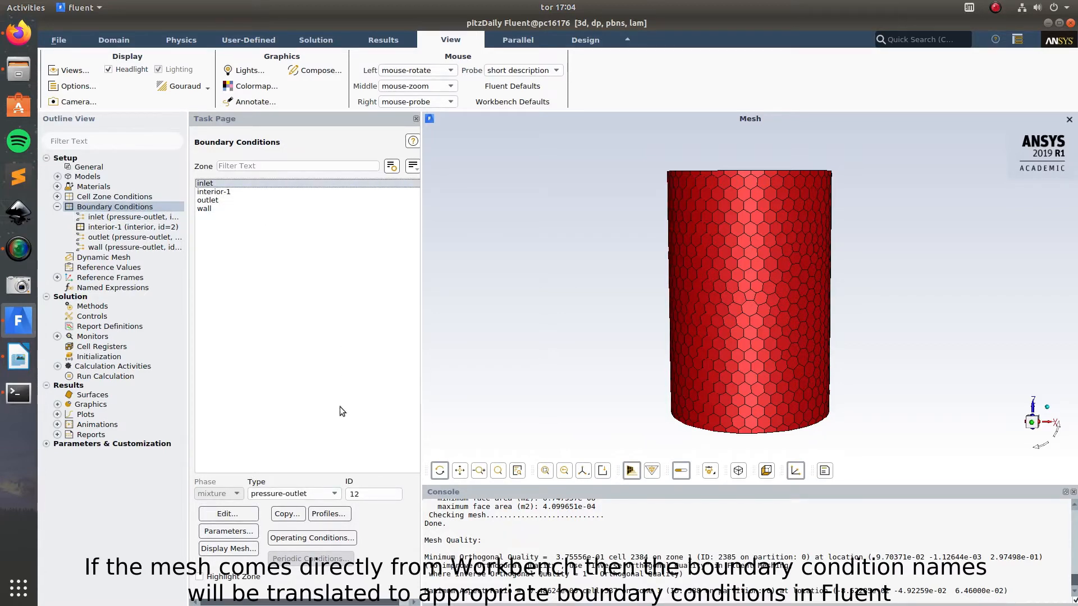
{"action": "left_click", "coordinate": [329, 495]}
{"action": "left_click", "coordinate": [328, 495]}
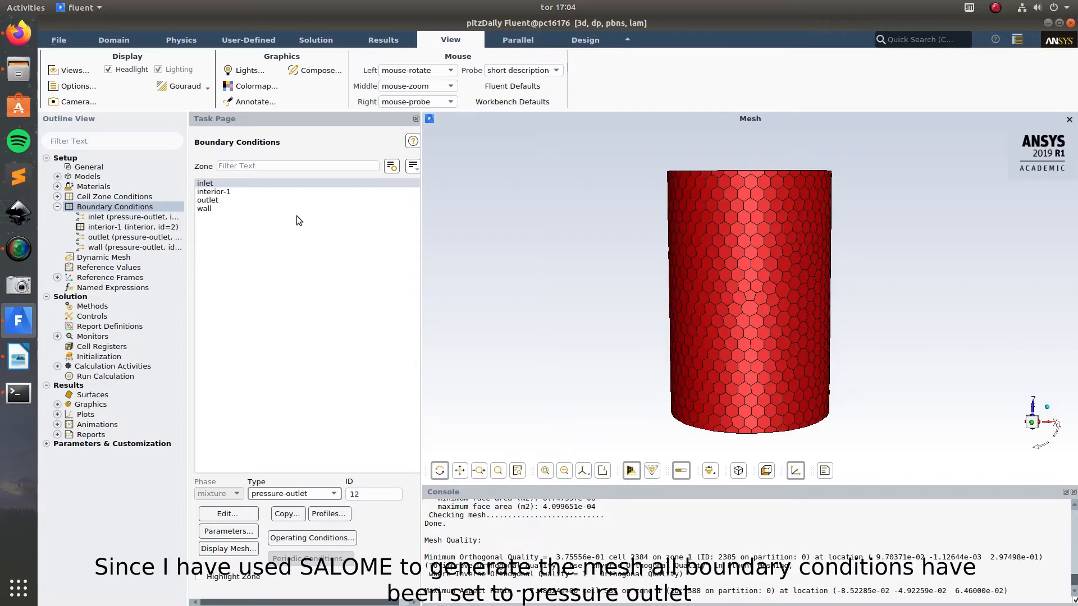
{"action": "left_click", "coordinate": [221, 192]}
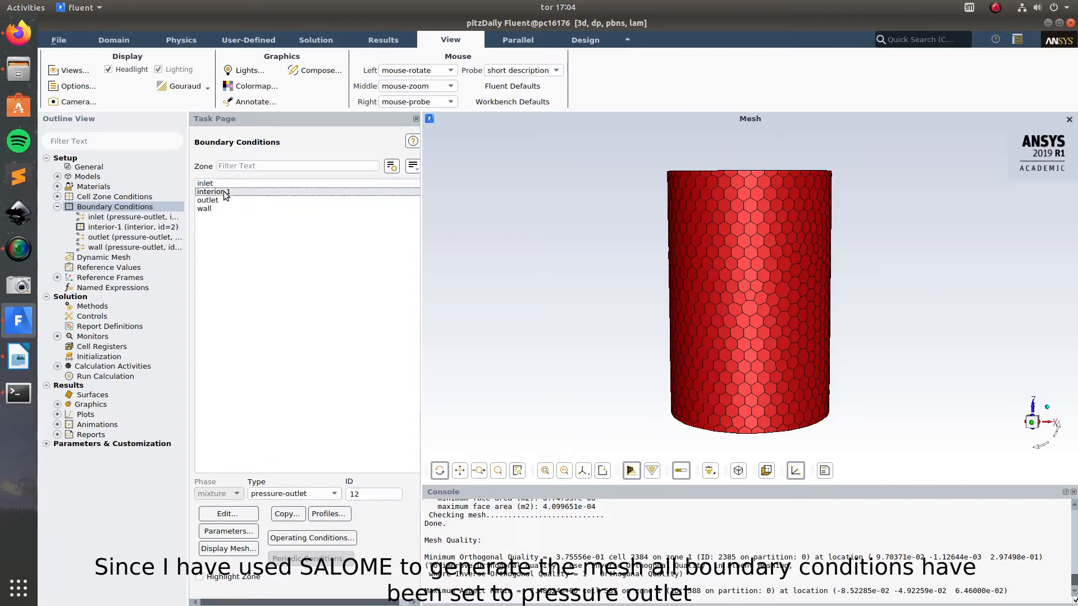
{"action": "left_click", "coordinate": [208, 200]}
{"action": "left_click", "coordinate": [216, 209]}
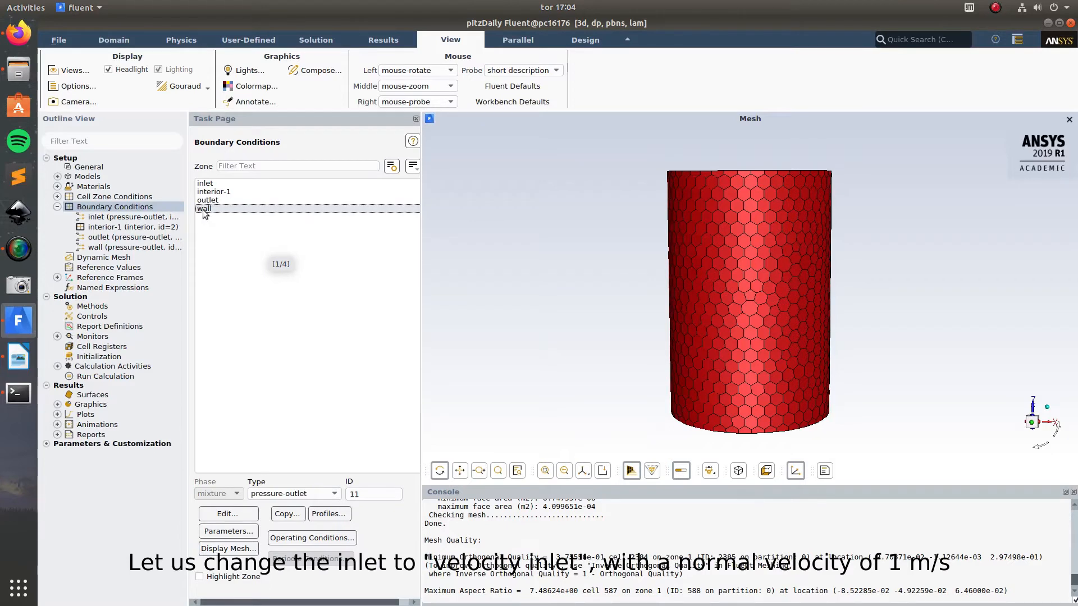
Step: Change the inlet zone to velocity-inlet with a velocity magnitude of 1 m/s normal to the boundary
{"action": "left_click", "coordinate": [216, 185]}
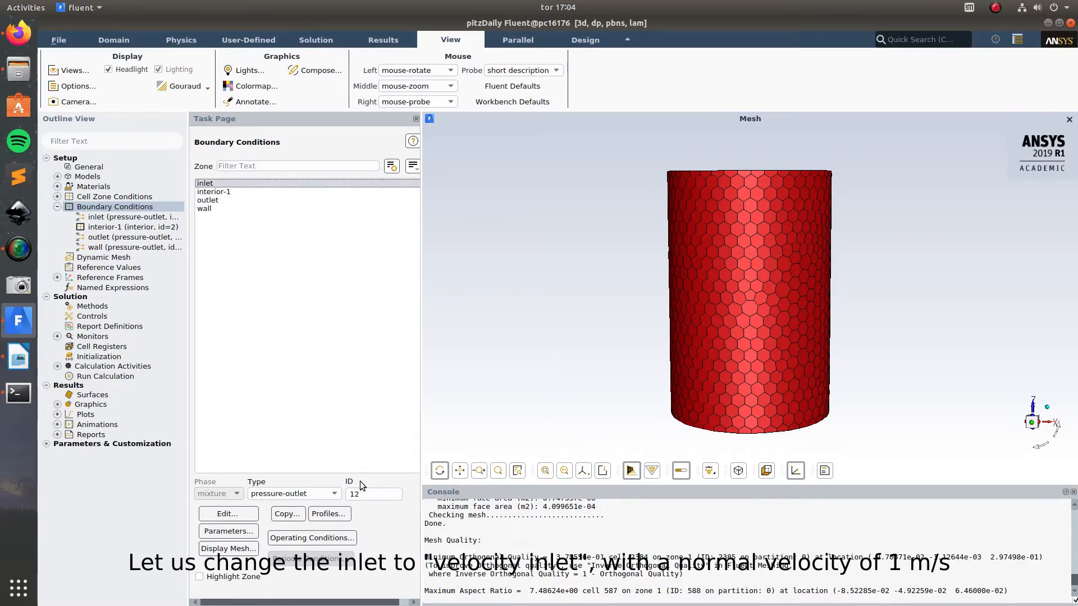
{"action": "left_click", "coordinate": [326, 492]}
{"action": "scroll", "coordinate": [321, 540], "scroll_direction": "down", "scroll_amount": 3}
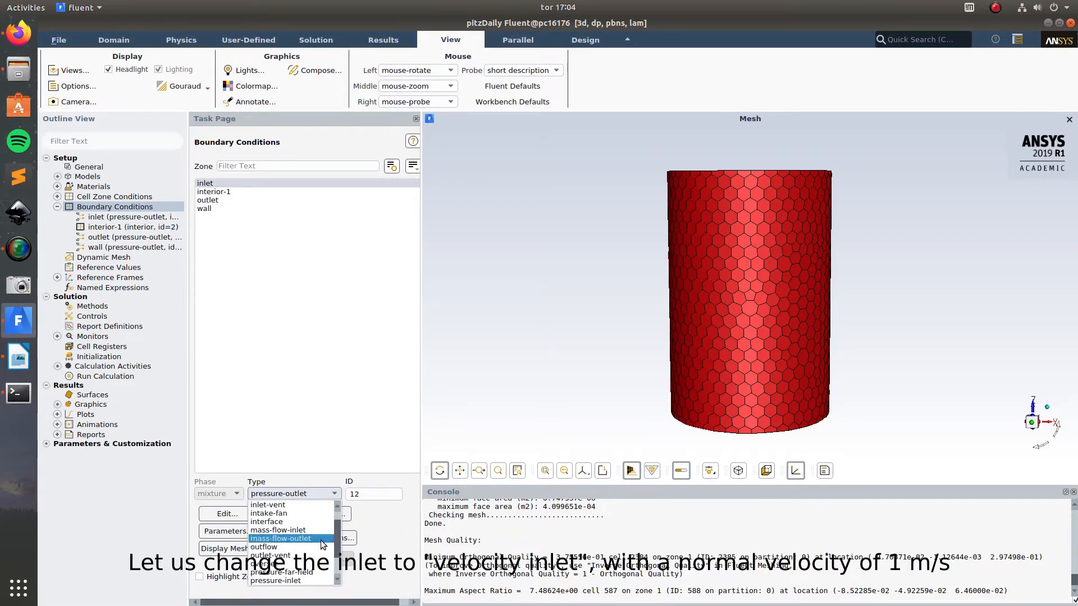
{"action": "left_click", "coordinate": [283, 564]}
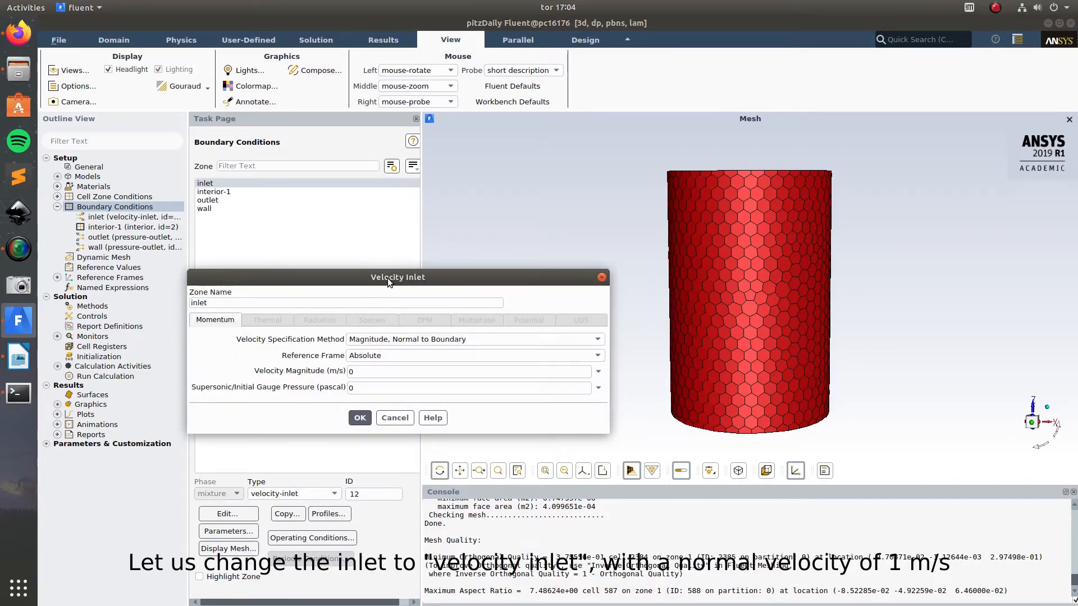
{"action": "left_click_drag", "start_coordinate": [388, 278], "coordinate": [408, 252]}
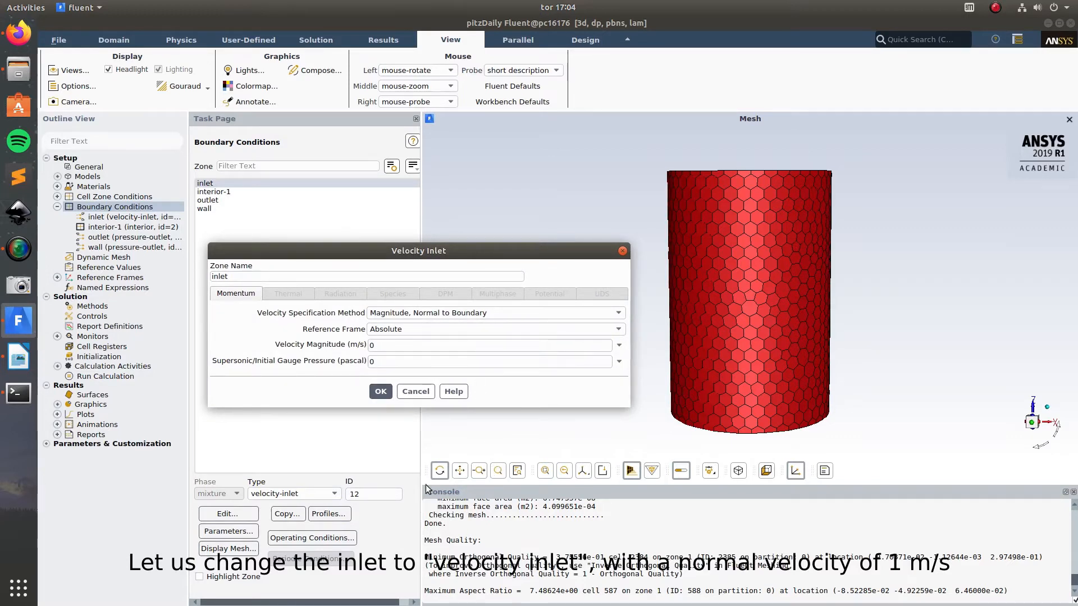
{"action": "double_click", "coordinate": [389, 346]}
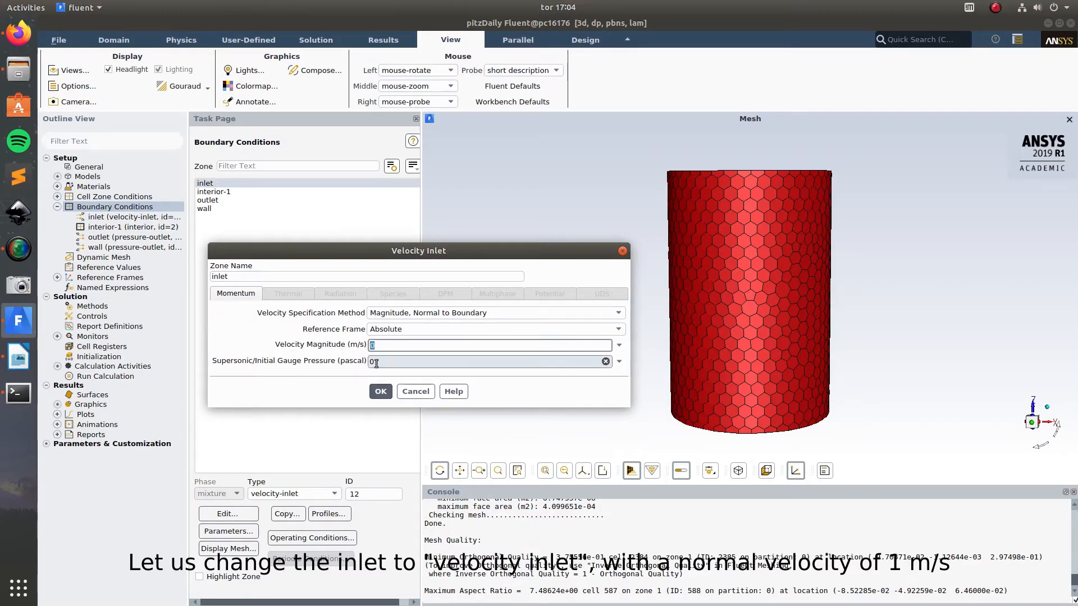
{"action": "type", "text": "1"}
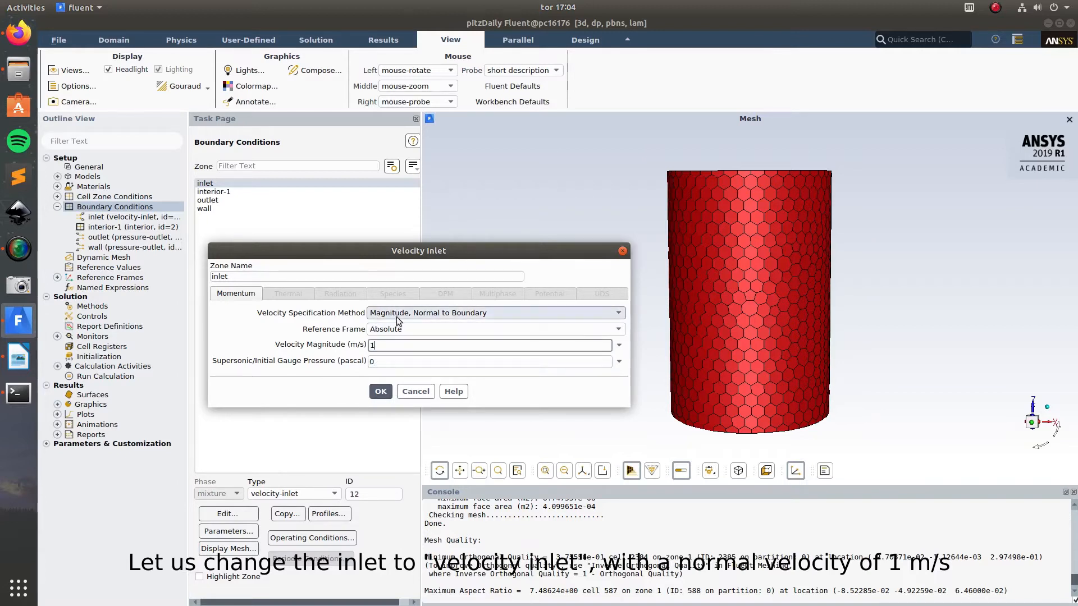
{"action": "left_click", "coordinate": [381, 392]}
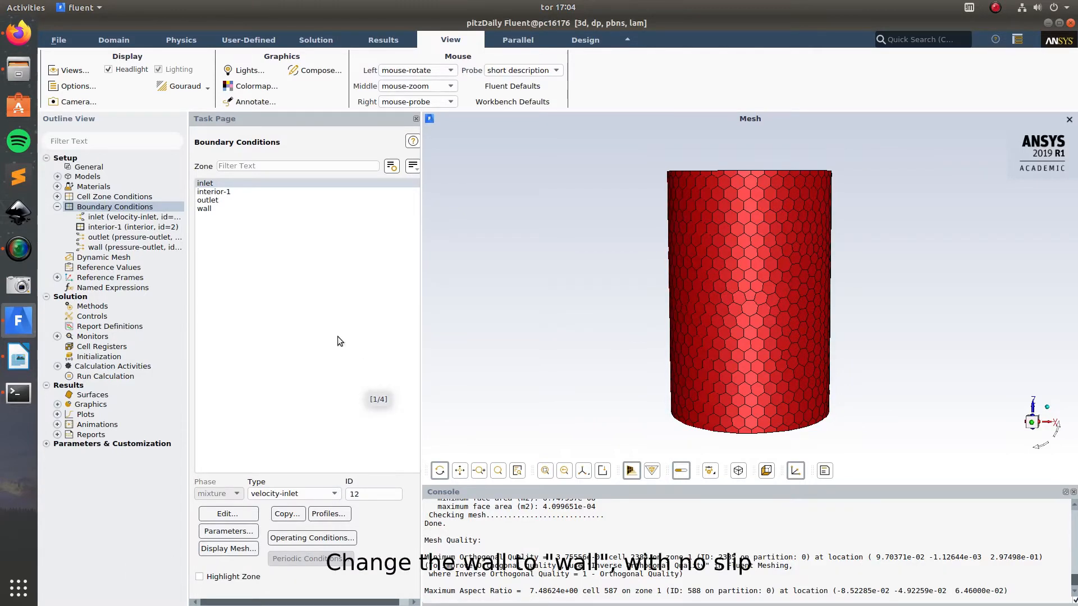
Step: Change the wall zone's type to wall with stationary motion and no slip, and check the outlet's type
{"action": "left_click", "coordinate": [212, 209]}
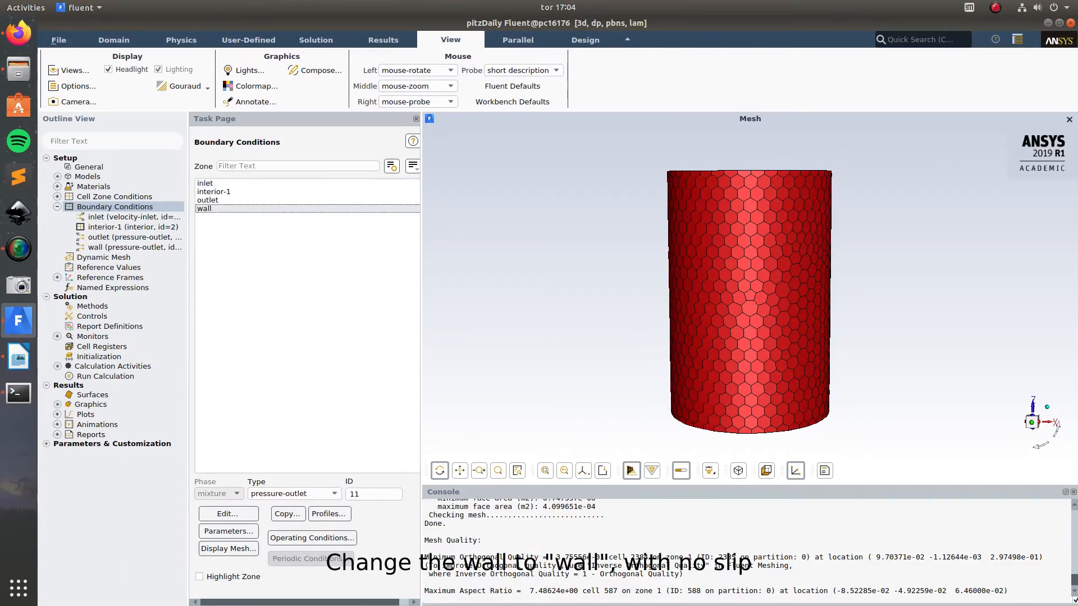
{"action": "left_click", "coordinate": [279, 494]}
{"action": "left_click", "coordinate": [272, 581]}
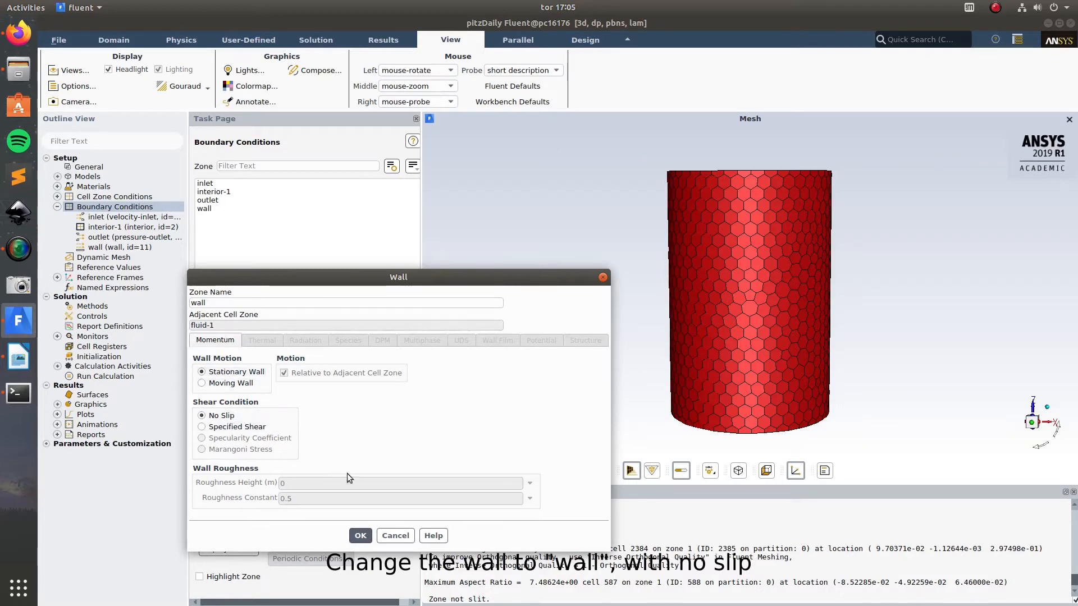
{"action": "left_click", "coordinate": [360, 536]}
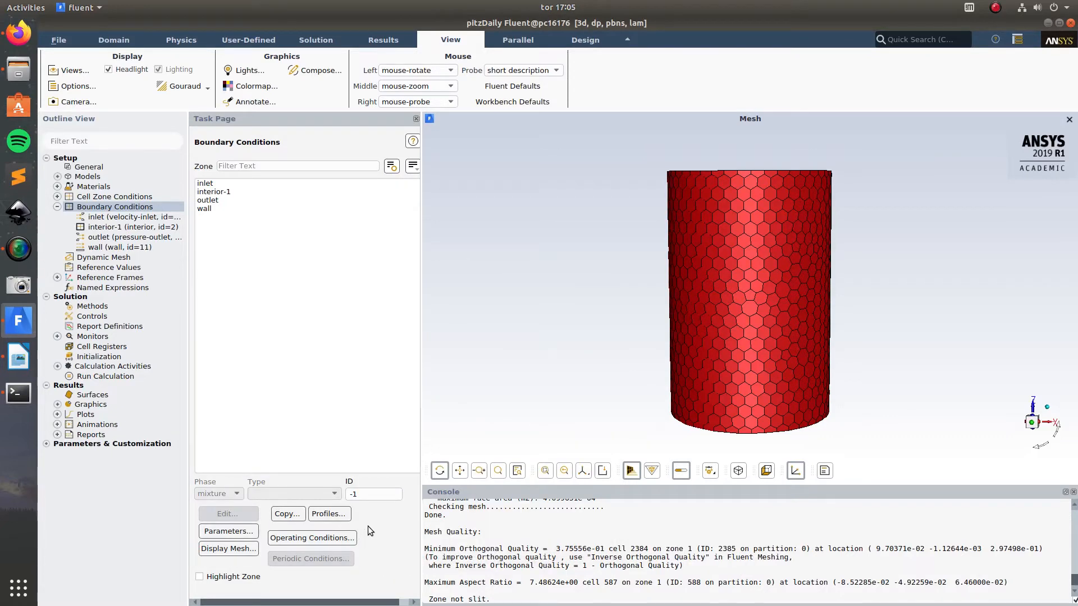
{"action": "left_click", "coordinate": [263, 200]}
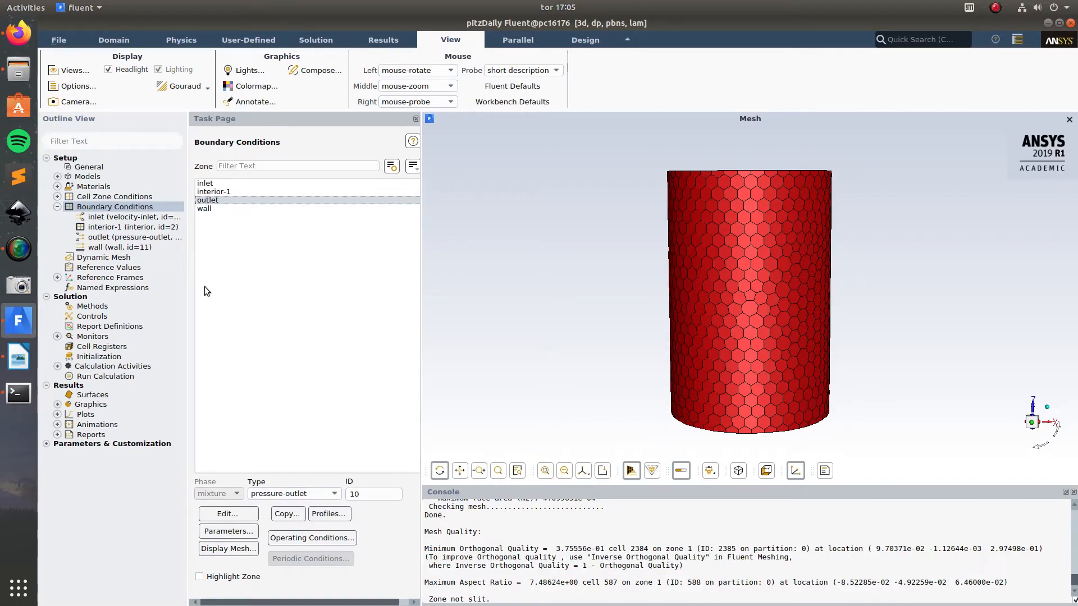
Step: Disable the Pseudo Transient option in the solution methods
{"action": "left_click", "coordinate": [57, 207]}
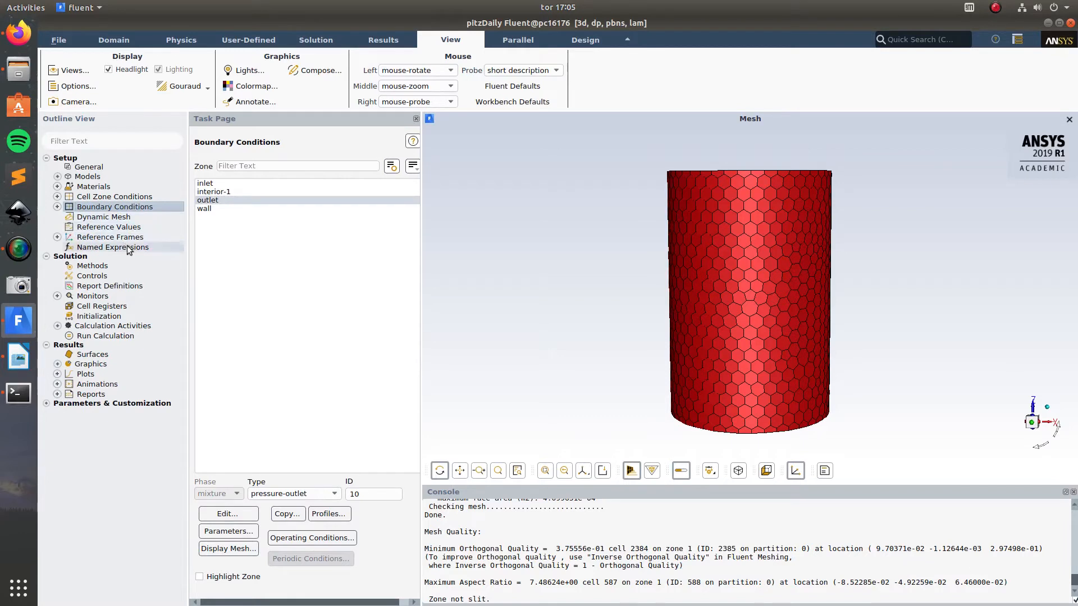
{"action": "left_click", "coordinate": [97, 268]}
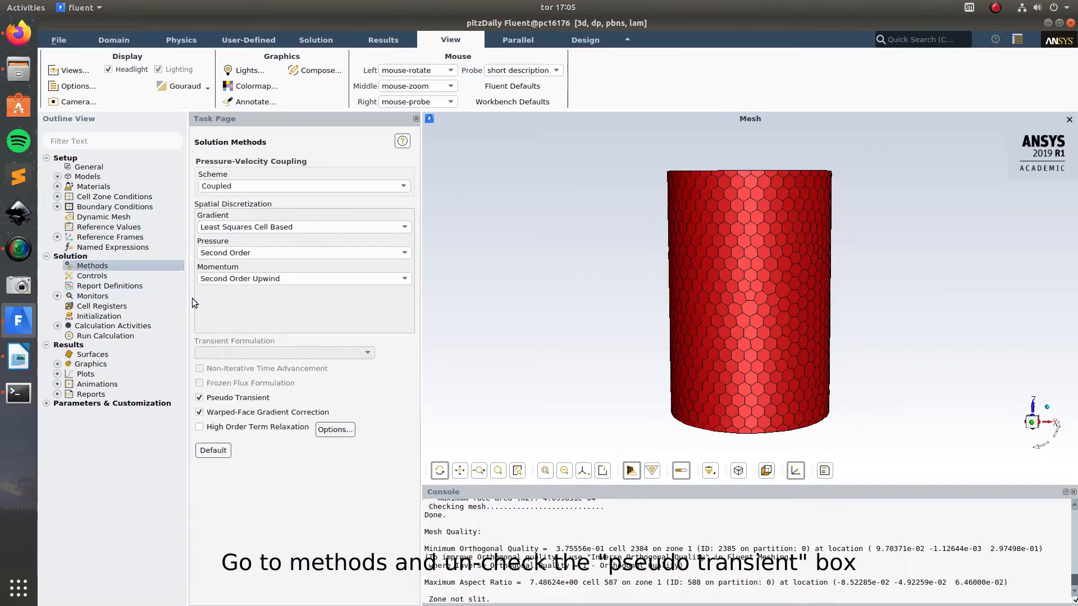
{"action": "left_click", "coordinate": [201, 398]}
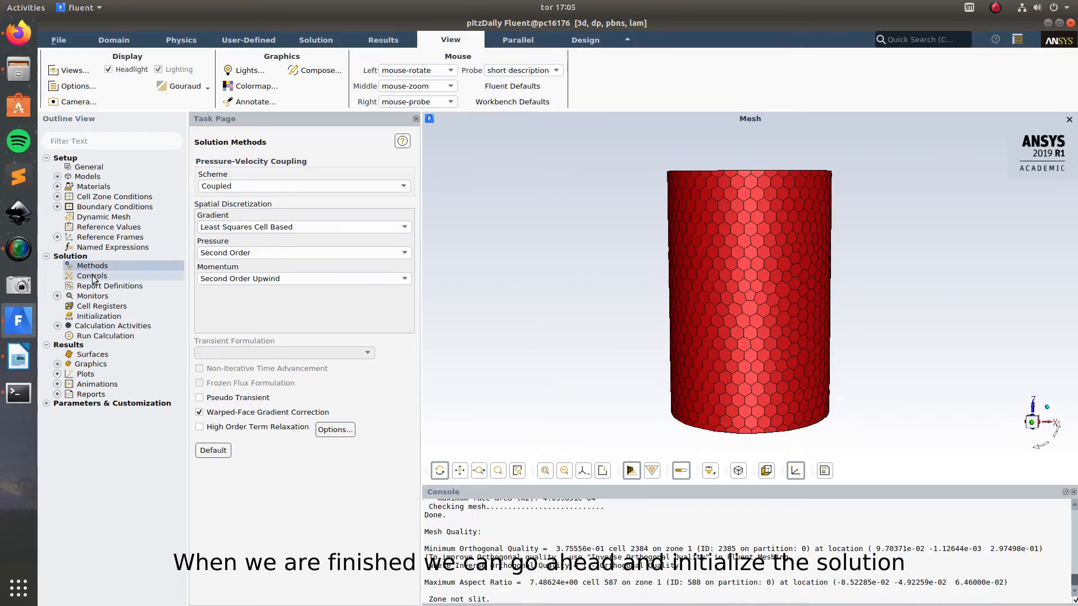
Step: Initialize the solution with Standard Initialization, using a Z velocity of 1 m/s
{"action": "left_click", "coordinate": [95, 316]}
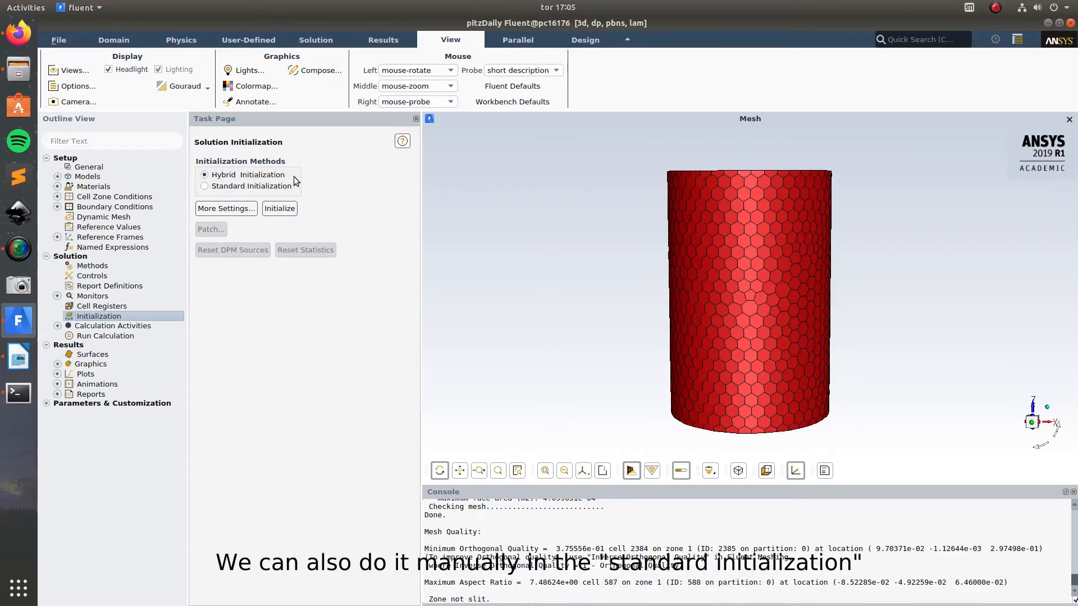
{"action": "left_click", "coordinate": [224, 186]}
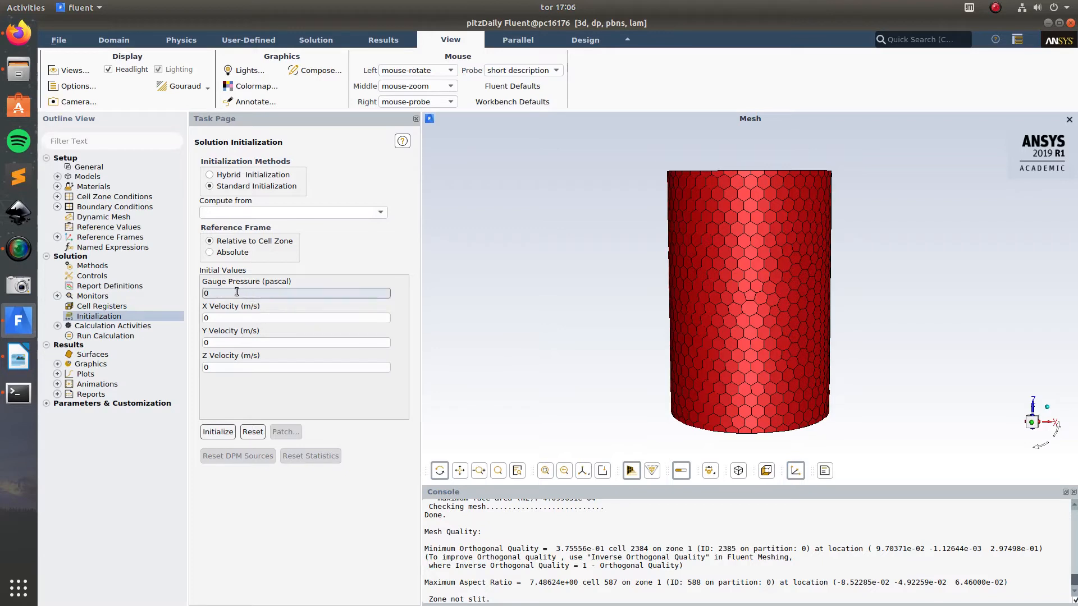
{"action": "double_click", "coordinate": [257, 368]}
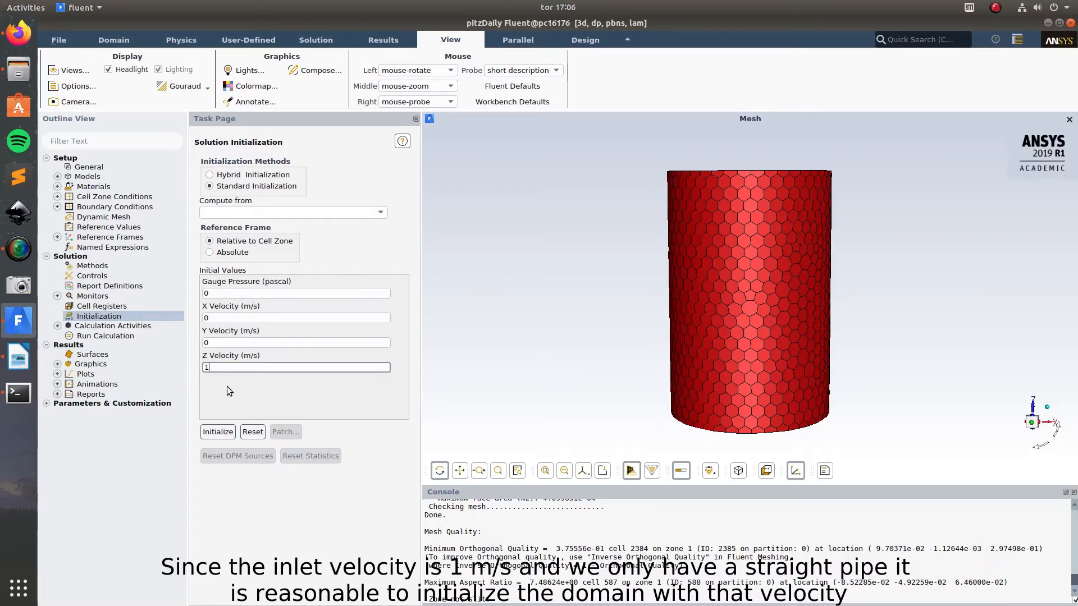
{"action": "left_click", "coordinate": [216, 433]}
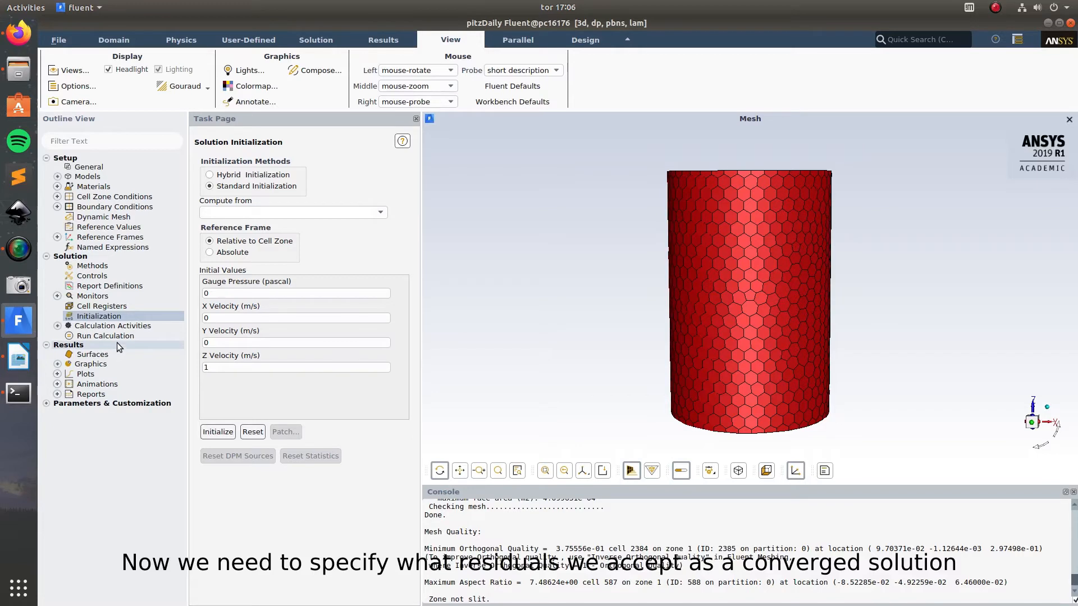
Step: Turn off plotting in the residual monitors, keeping console printing and the absolute convergence criteria of 0.001
{"action": "left_click", "coordinate": [87, 297]}
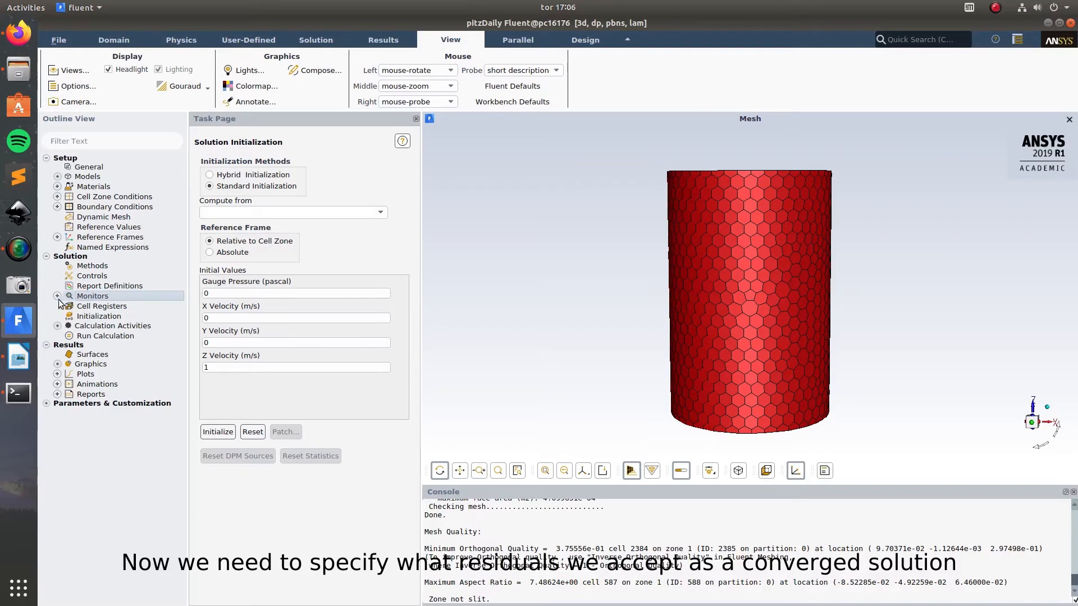
{"action": "double_click", "coordinate": [90, 296]}
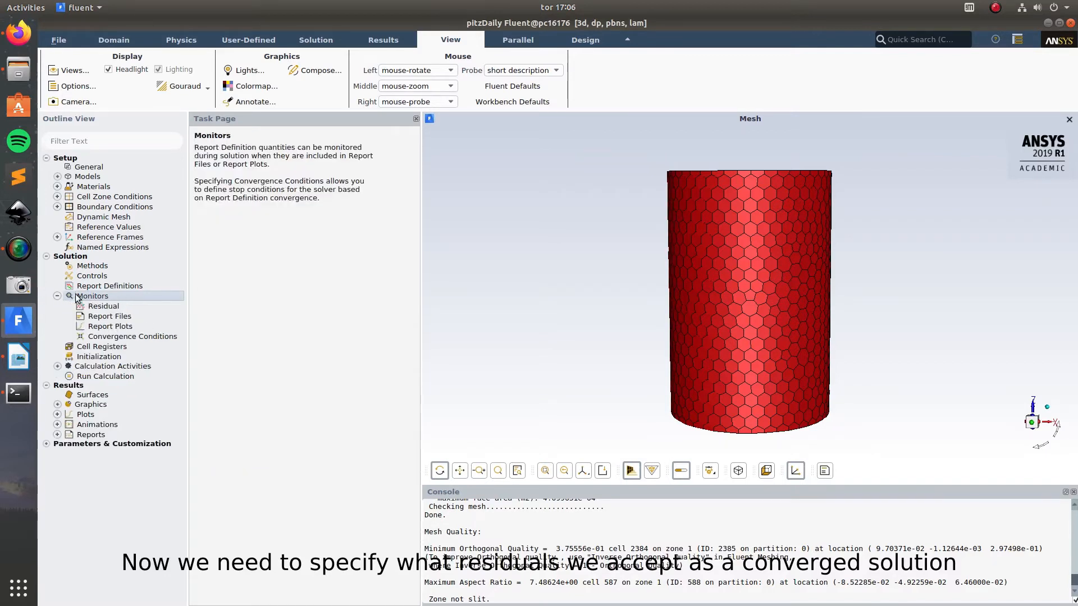
{"action": "left_click", "coordinate": [59, 297]}
{"action": "left_click", "coordinate": [57, 296]}
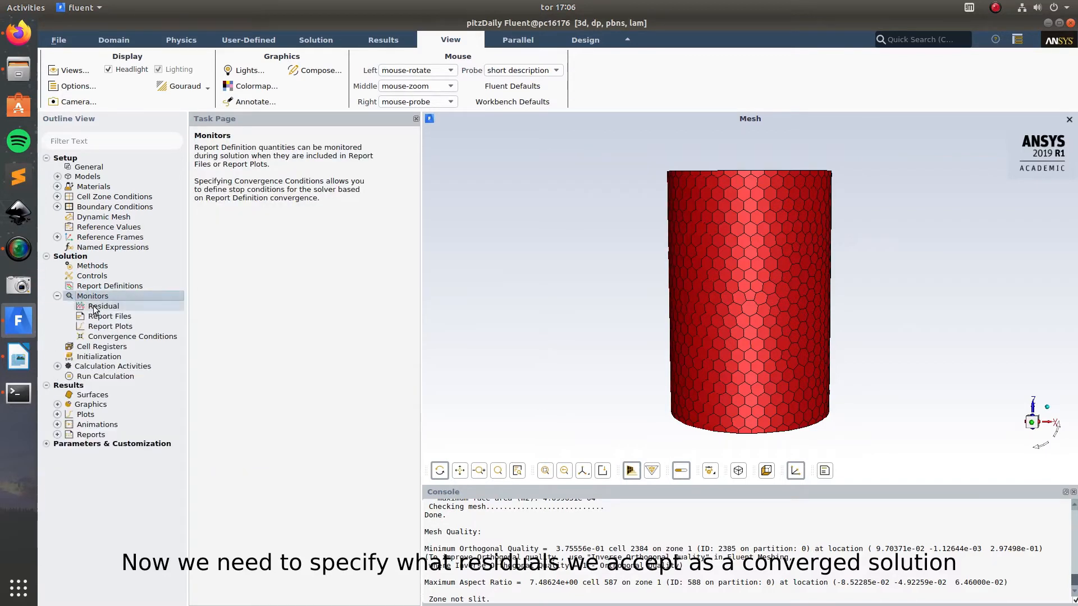
{"action": "left_click", "coordinate": [104, 307]}
{"action": "double_click", "coordinate": [119, 308]}
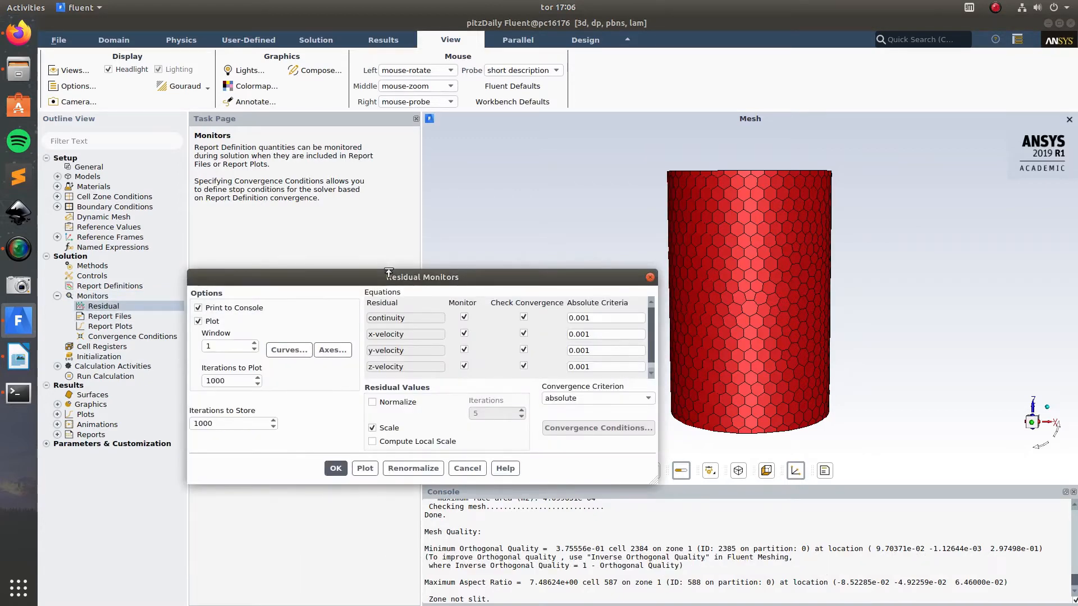
{"action": "left_click_drag", "start_coordinate": [388, 275], "coordinate": [353, 151]}
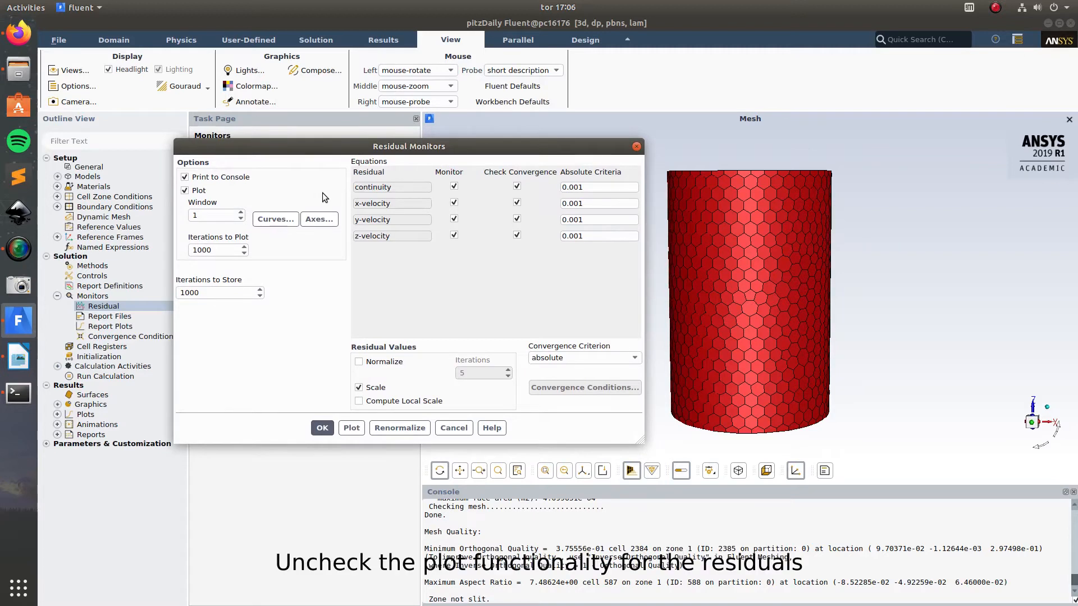
{"action": "left_click", "coordinate": [184, 191]}
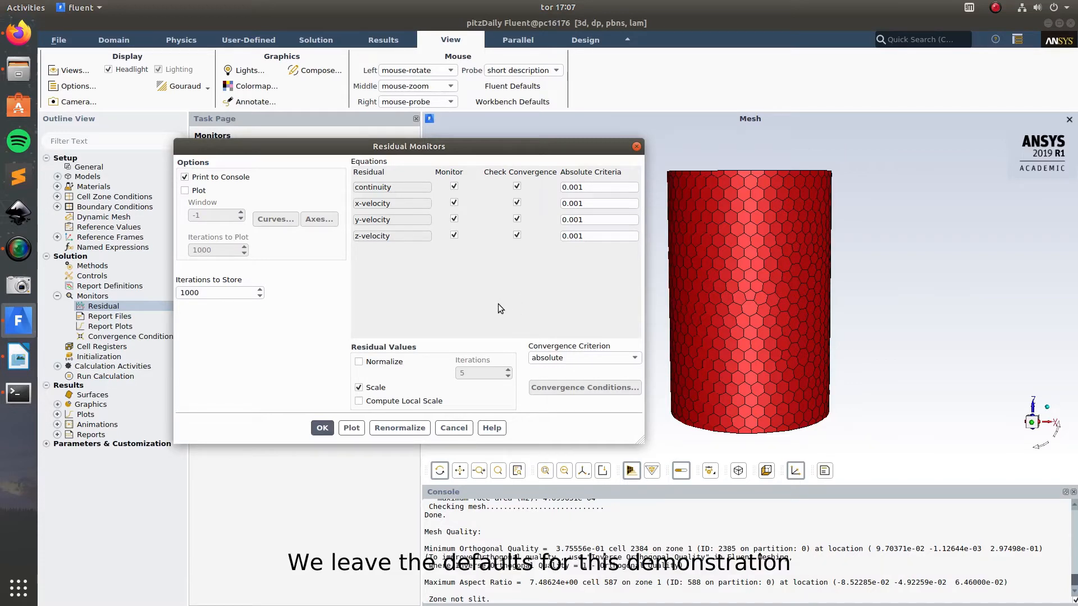
{"action": "left_click", "coordinate": [320, 428]}
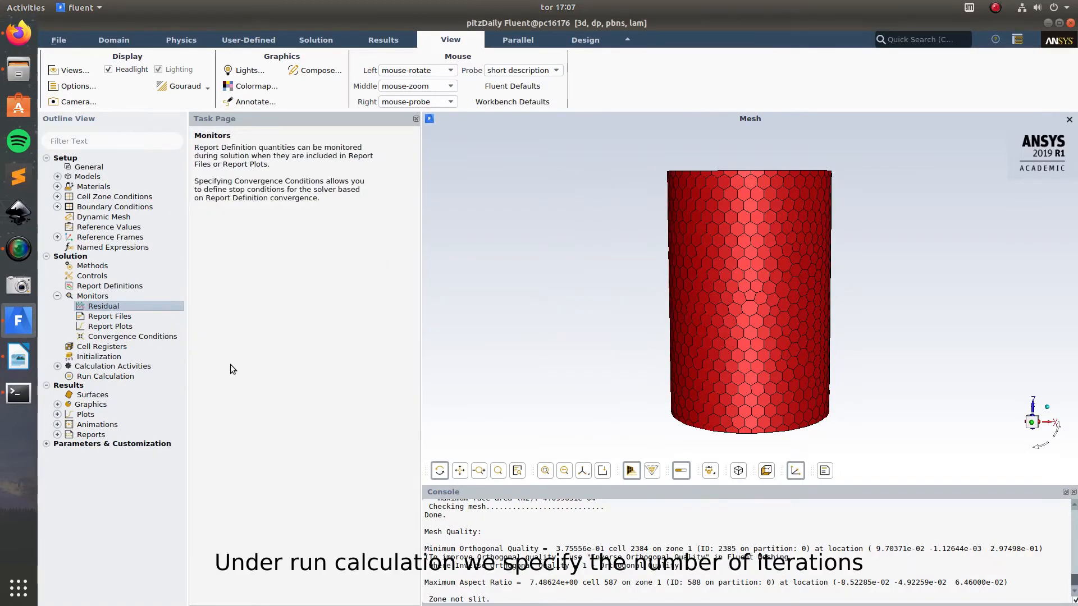
Step: Set the number of iterations to 1000 for the calculation and run a case check
{"action": "left_click", "coordinate": [112, 376]}
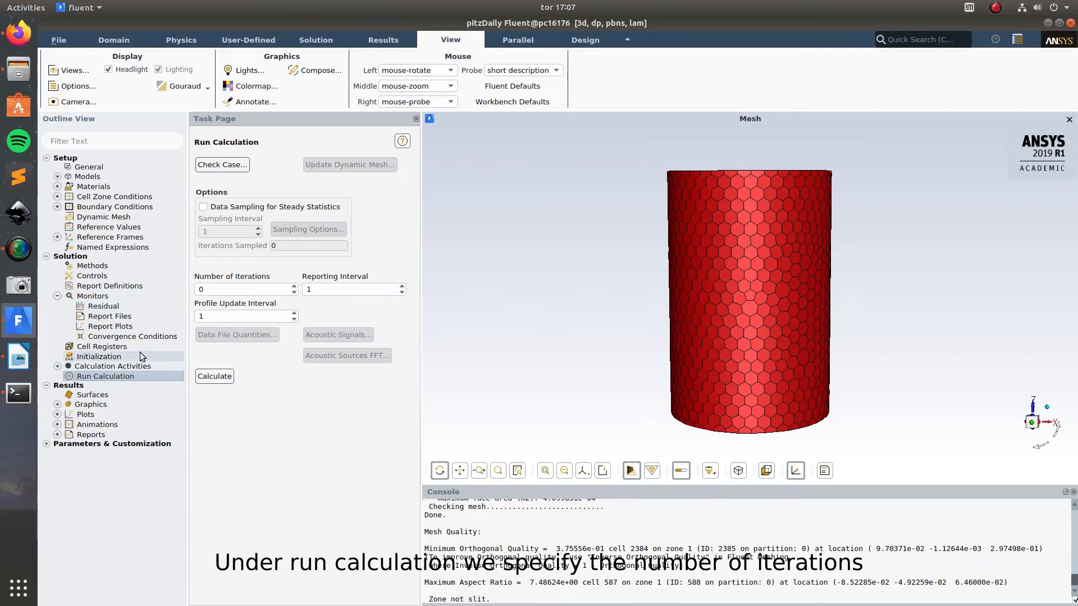
{"action": "left_click_drag", "start_coordinate": [232, 291], "coordinate": [179, 291]}
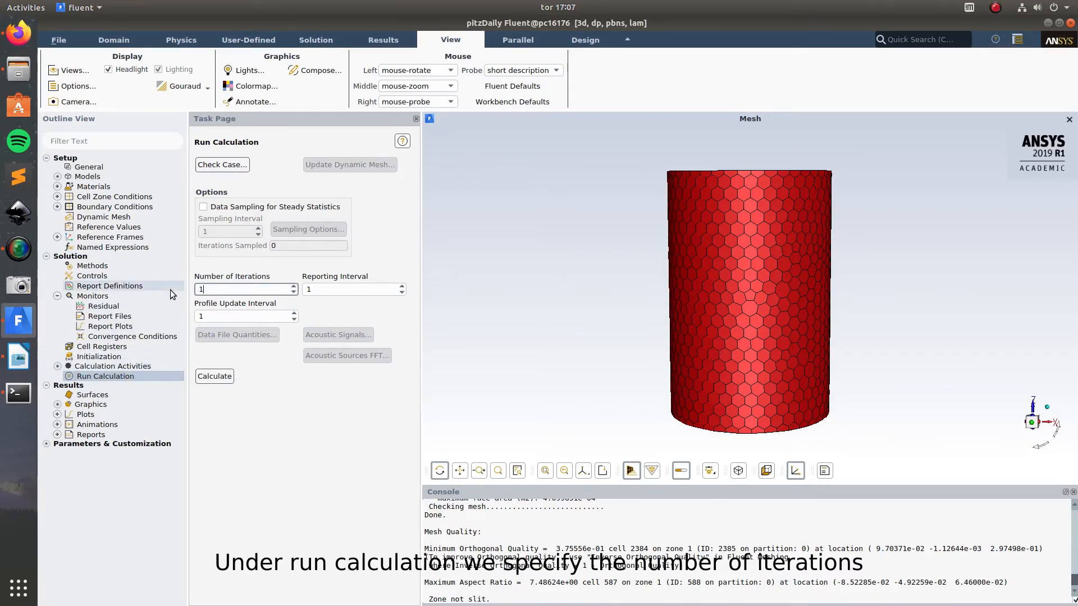
{"action": "type", "text": "1000"}
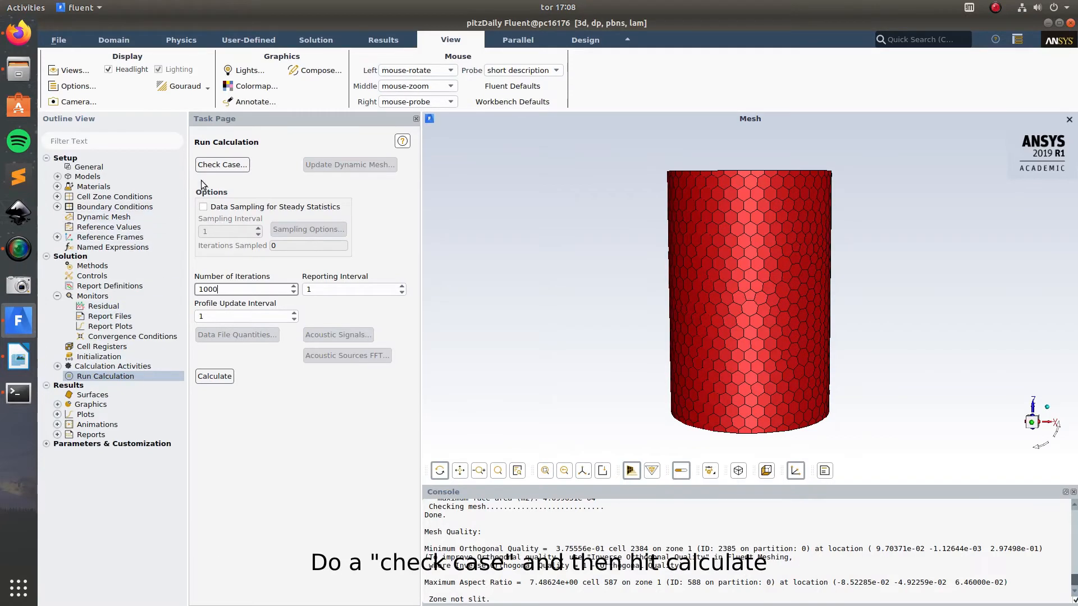
{"action": "left_click", "coordinate": [220, 166]}
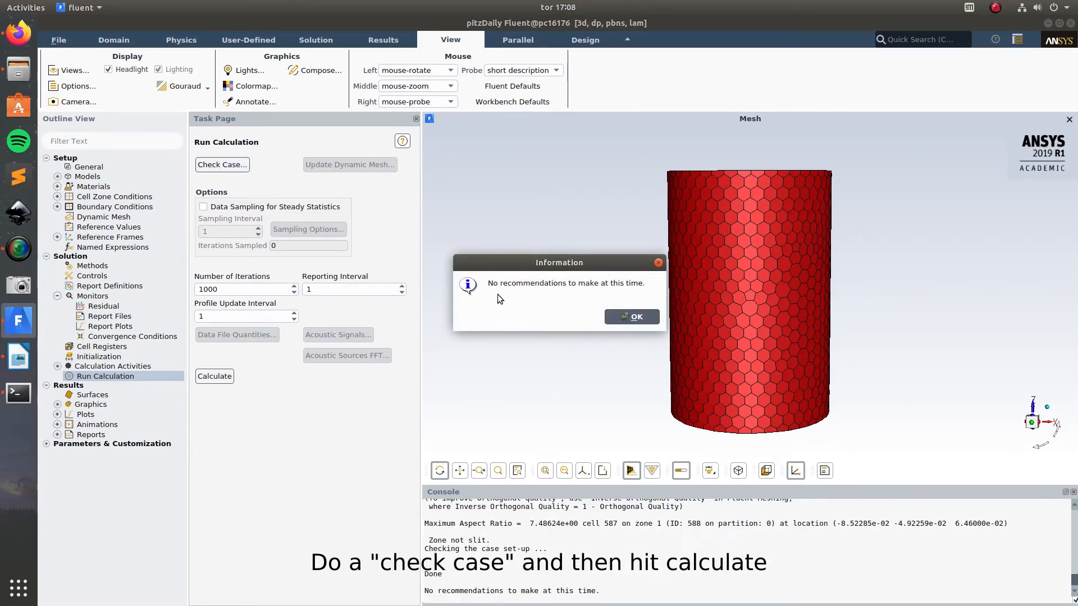
{"action": "left_click", "coordinate": [632, 317]}
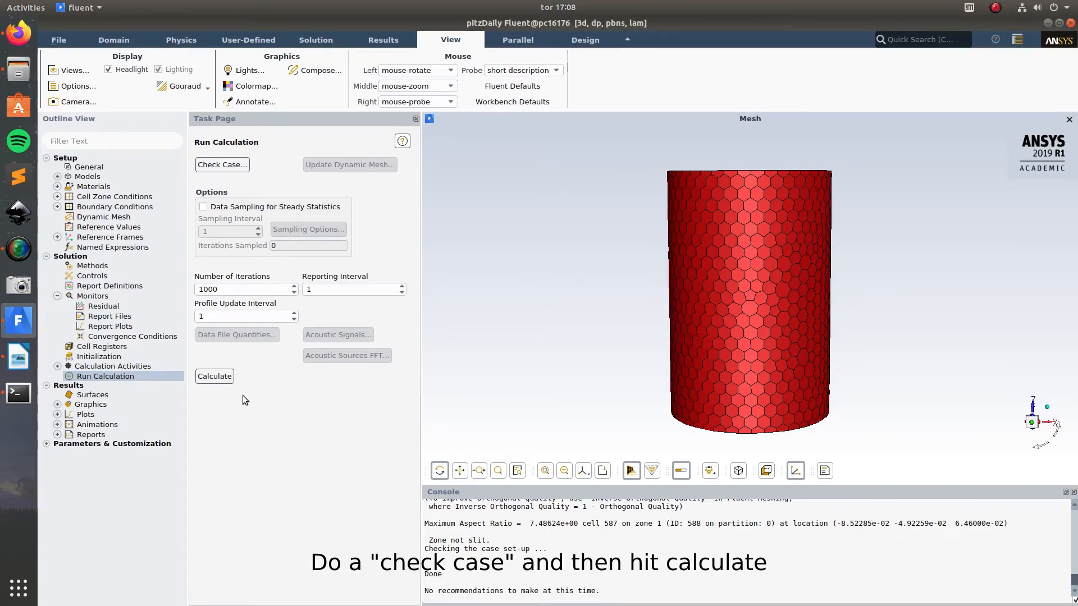
Step: Initialize the solution with the existing standard initialization values and run the calculation
{"action": "left_click", "coordinate": [216, 377]}
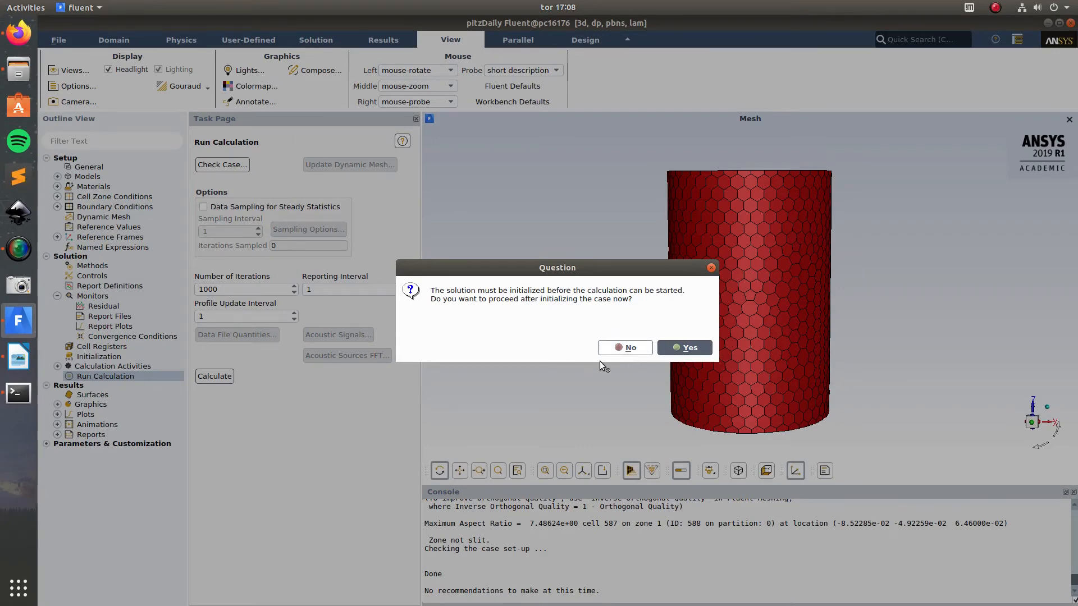
{"action": "left_click", "coordinate": [620, 352]}
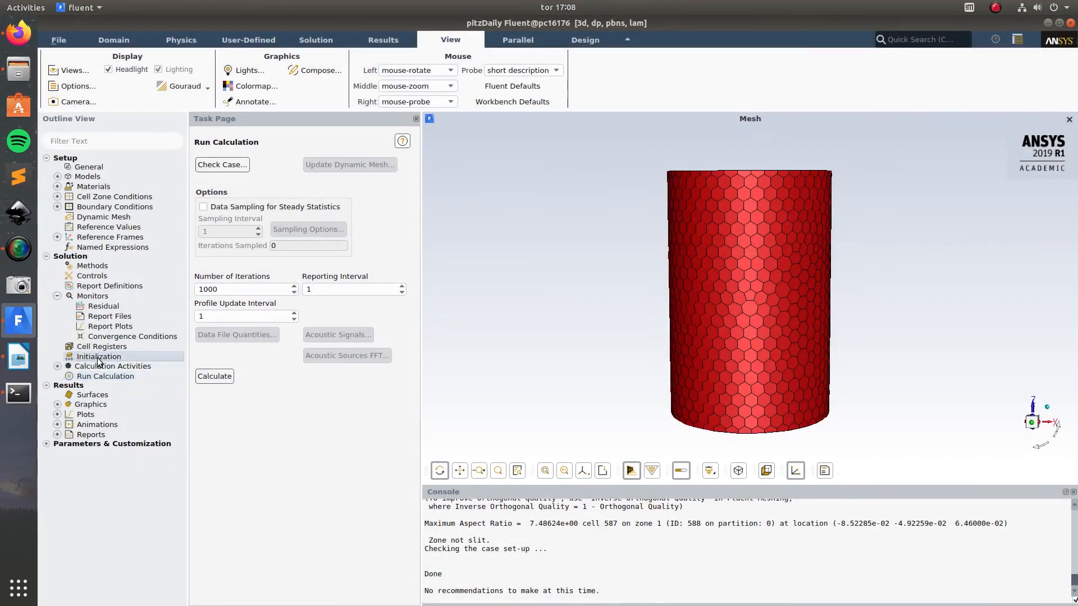
{"action": "left_click", "coordinate": [218, 432]}
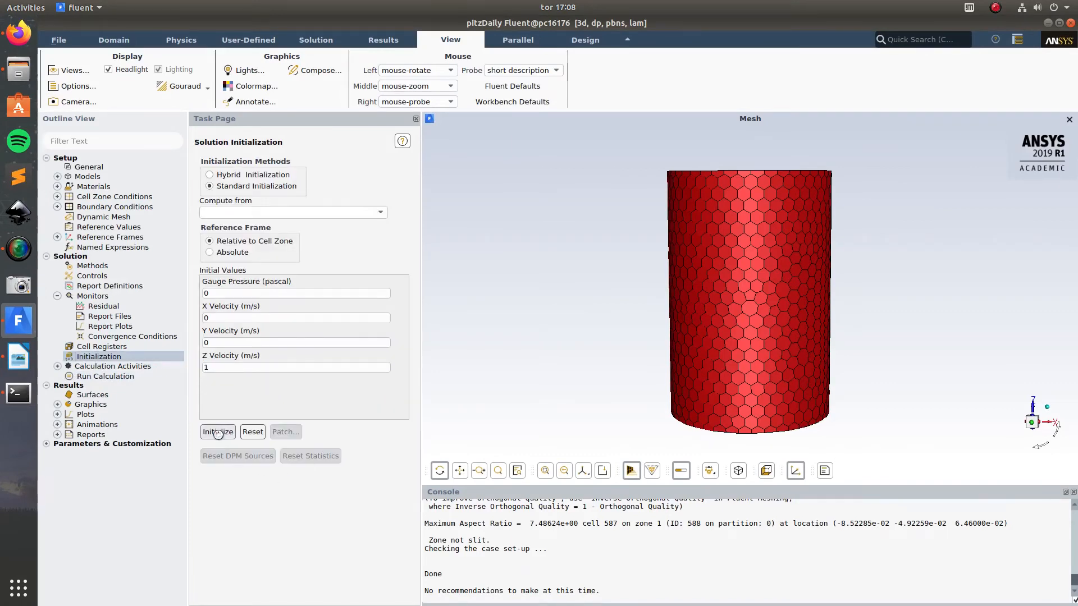
{"action": "left_click", "coordinate": [105, 376]}
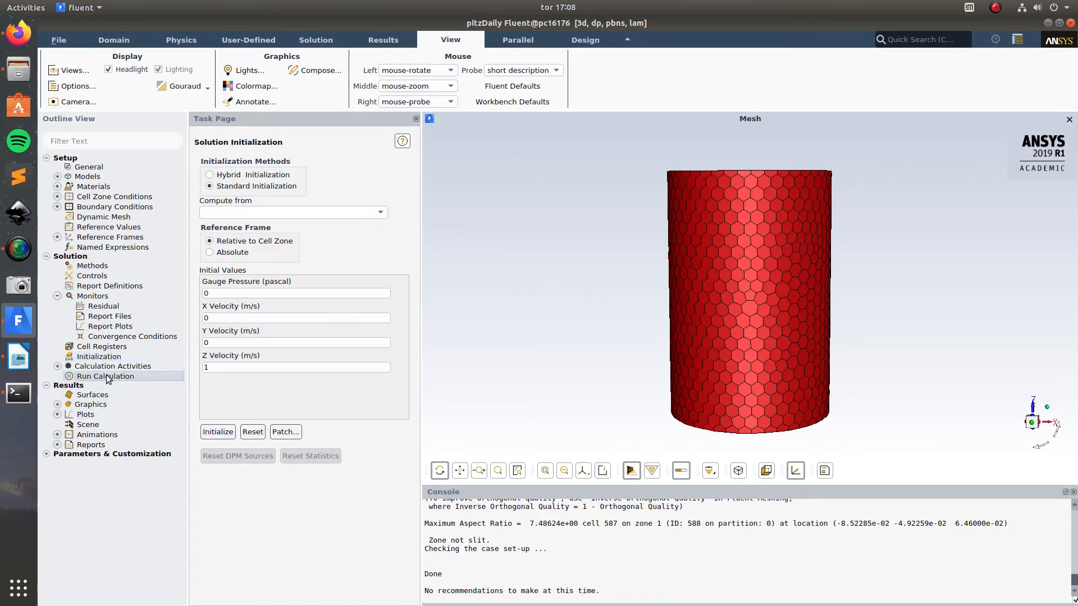
{"action": "left_click", "coordinate": [217, 376]}
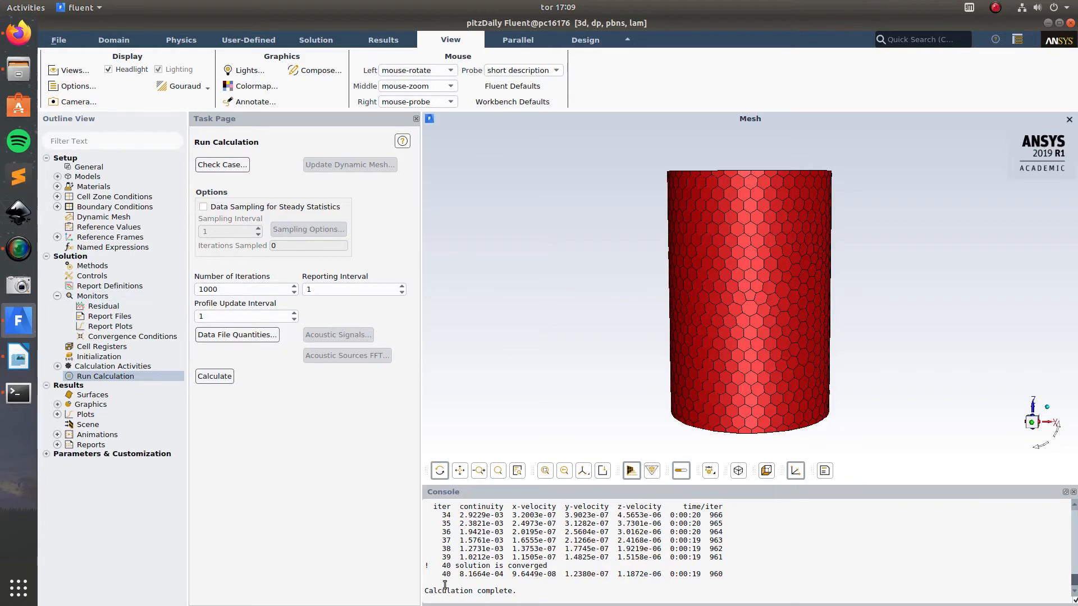
{"action": "left_click", "coordinate": [157, 380]}
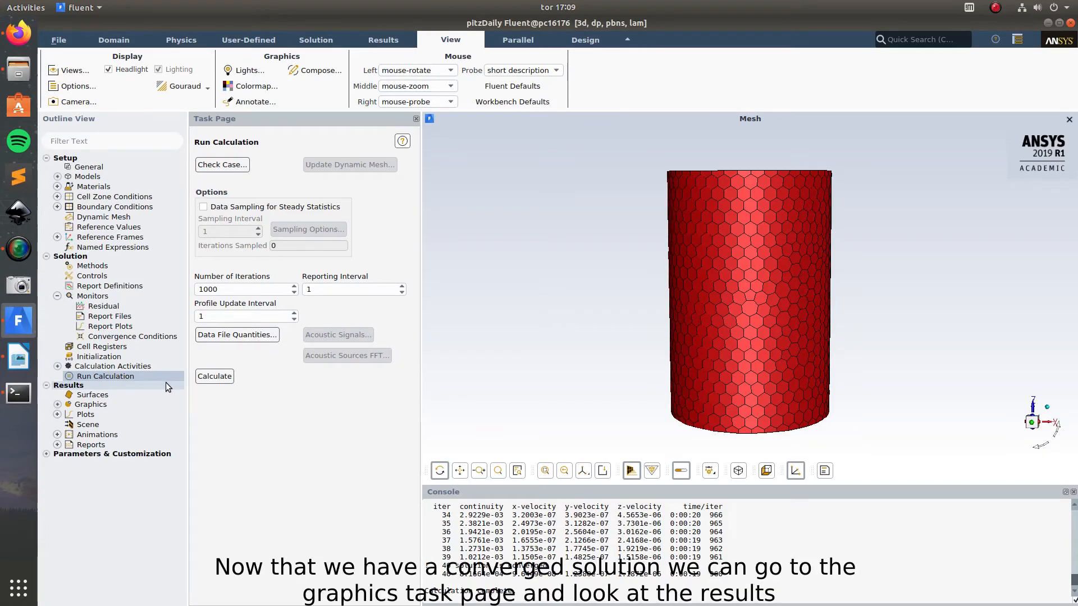
Step: Create a filled contour plot of static pressure on the wall surface and display it
{"action": "left_click", "coordinate": [57, 404]}
{"action": "left_click", "coordinate": [97, 429]}
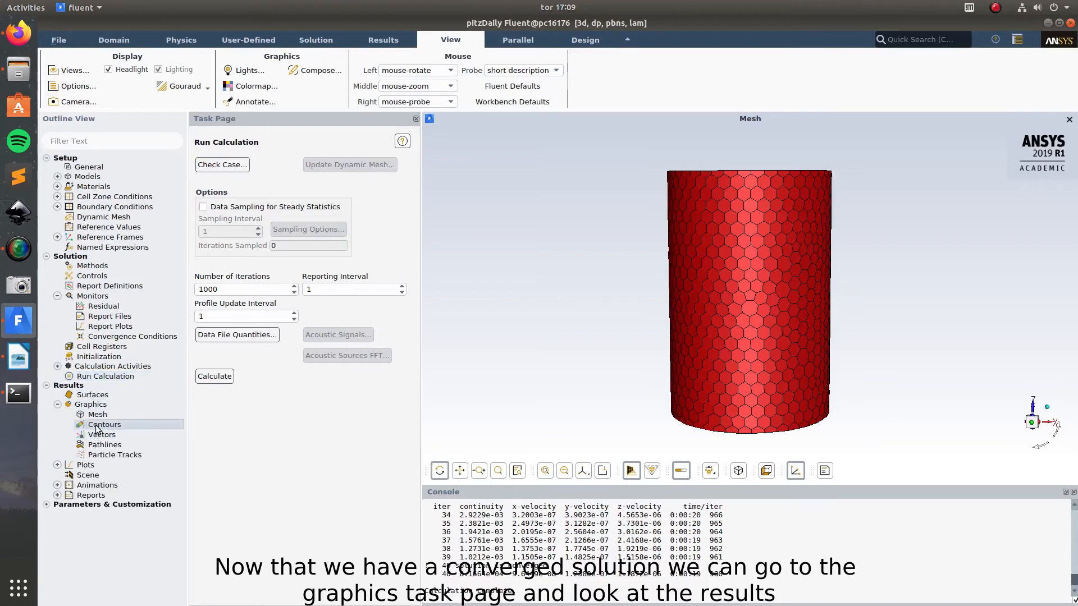
{"action": "double_click", "coordinate": [97, 429]}
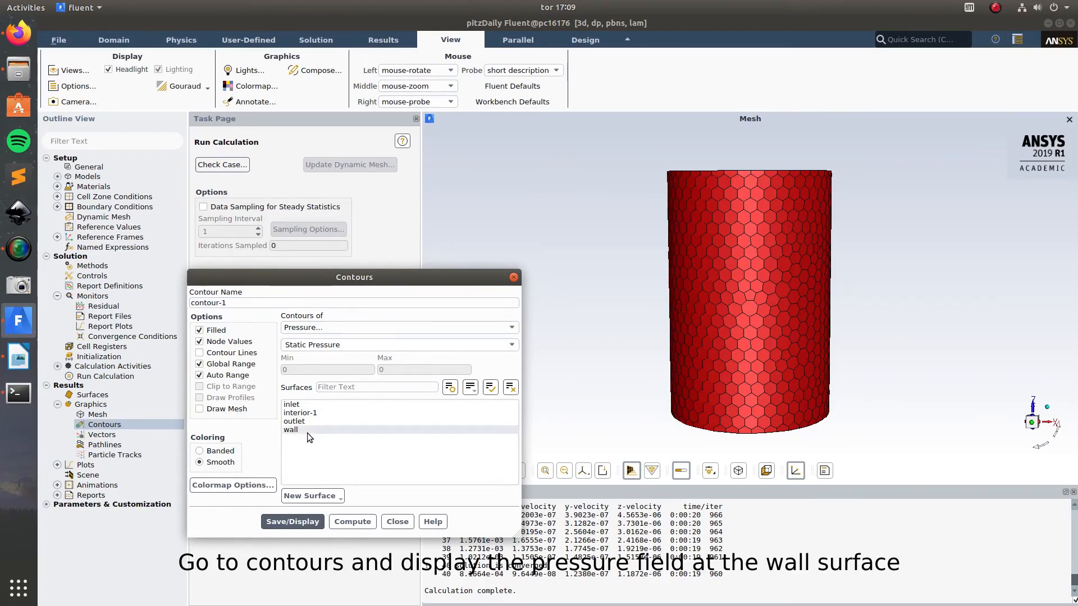
{"action": "left_click_drag", "start_coordinate": [359, 278], "coordinate": [273, 157]}
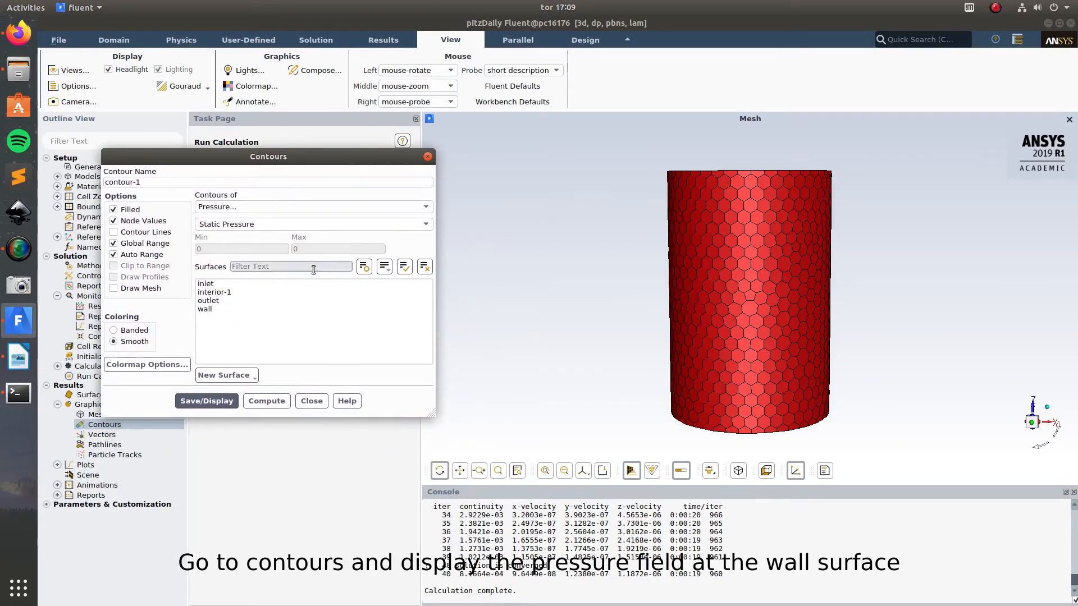
{"action": "left_click", "coordinate": [227, 310]}
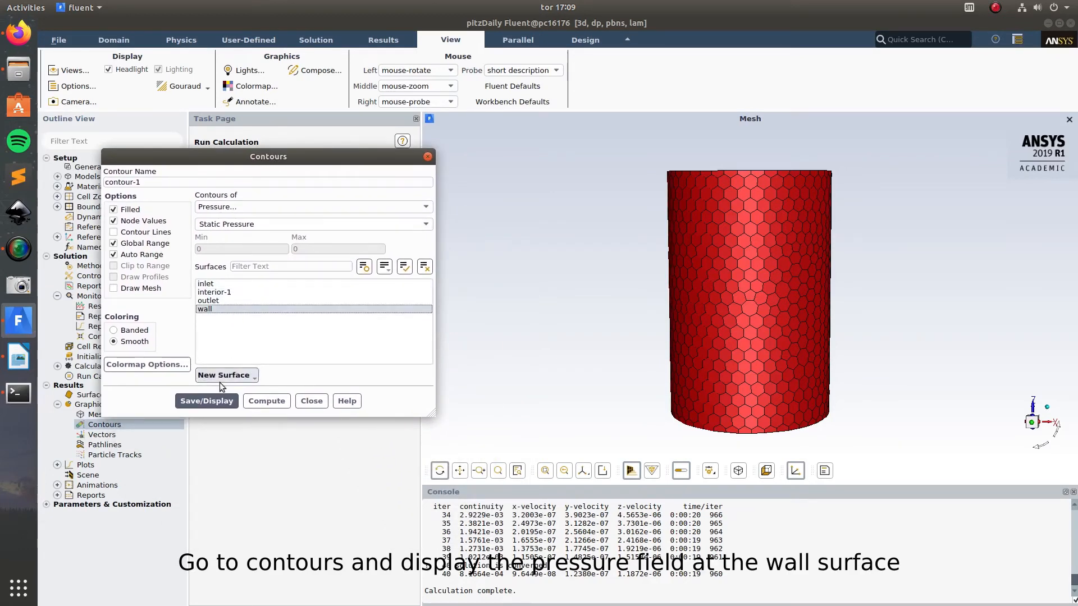
{"action": "left_click", "coordinate": [206, 401]}
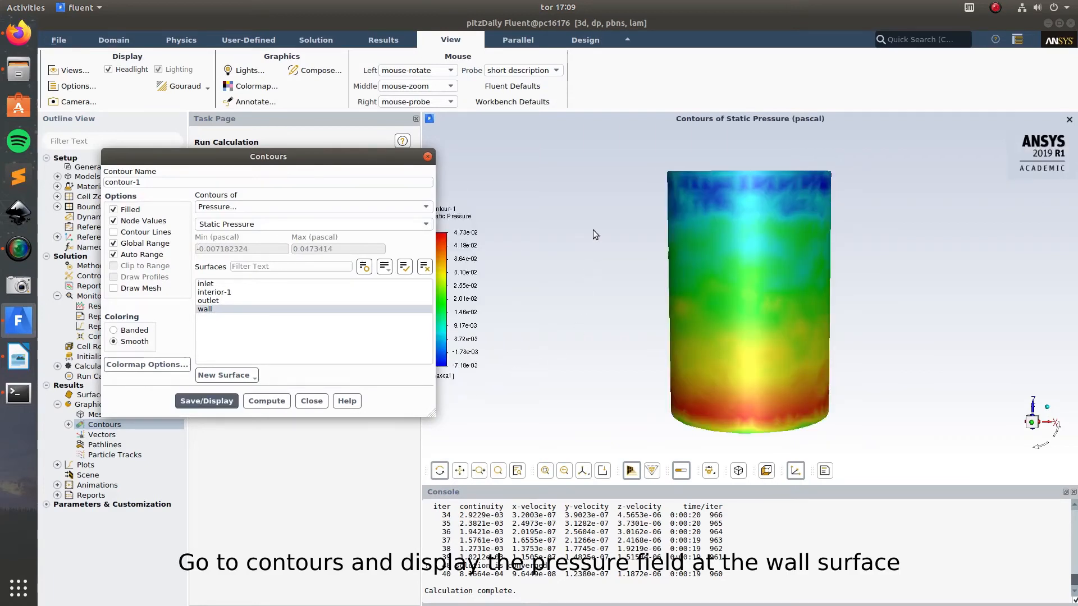
{"action": "left_click_drag", "start_coordinate": [593, 230], "coordinate": [556, 235]}
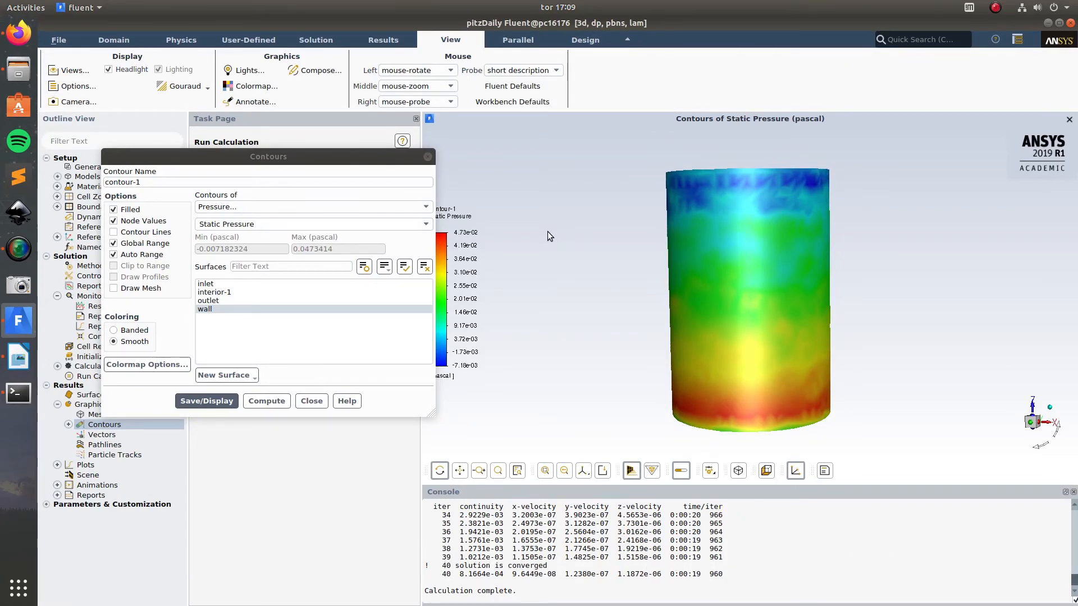
Step: Create an iso-surface cut-plane of constant mesh X-Coordinate at iso-value 0
{"action": "left_click_drag", "start_coordinate": [308, 161], "coordinate": [285, 144]}
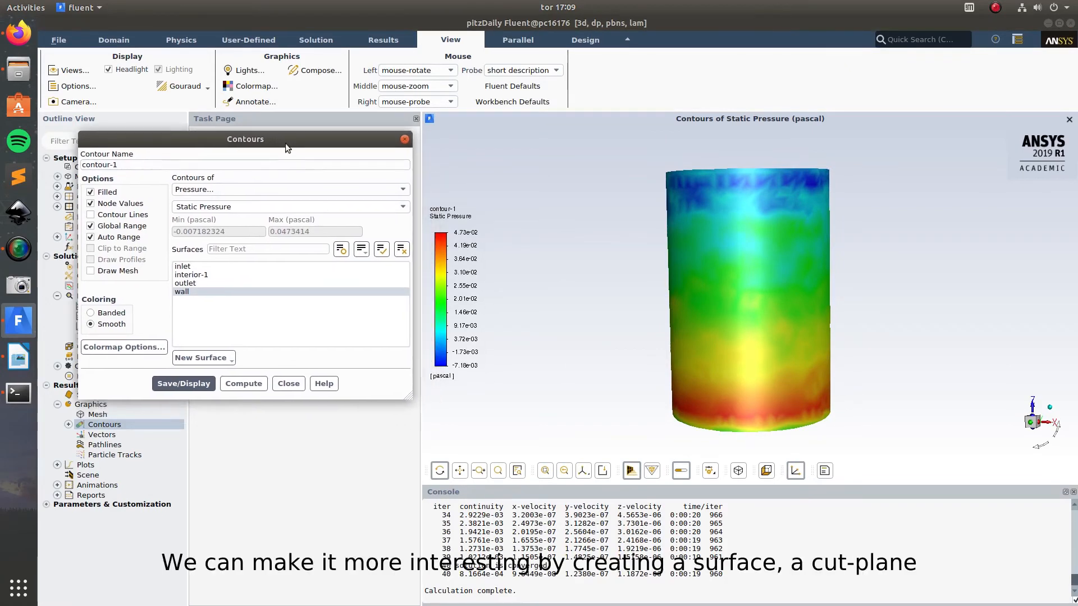
{"action": "left_click", "coordinate": [229, 361]}
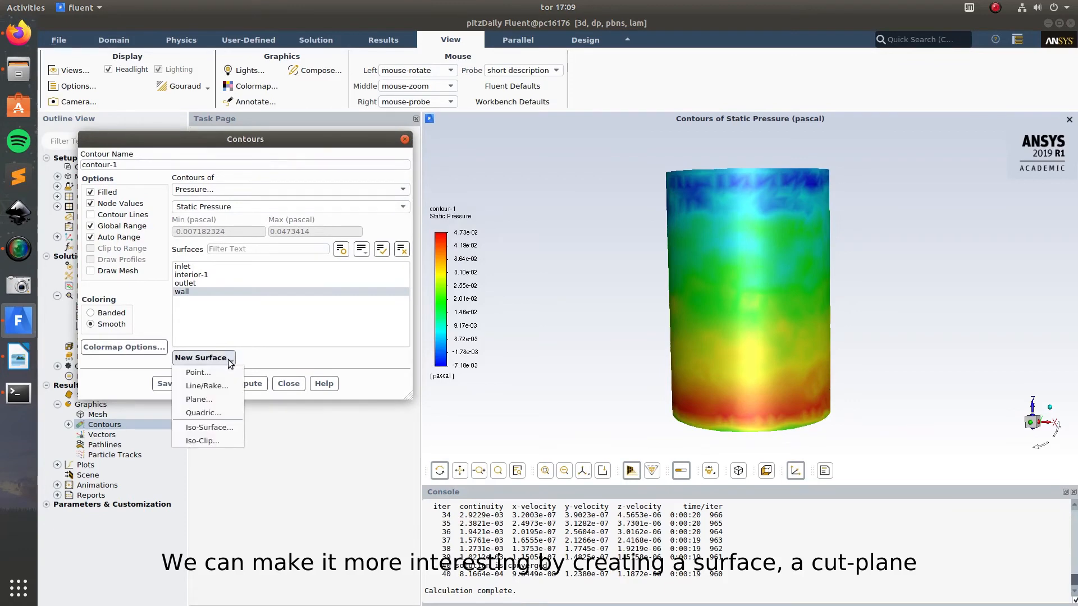
{"action": "left_click", "coordinate": [207, 428]}
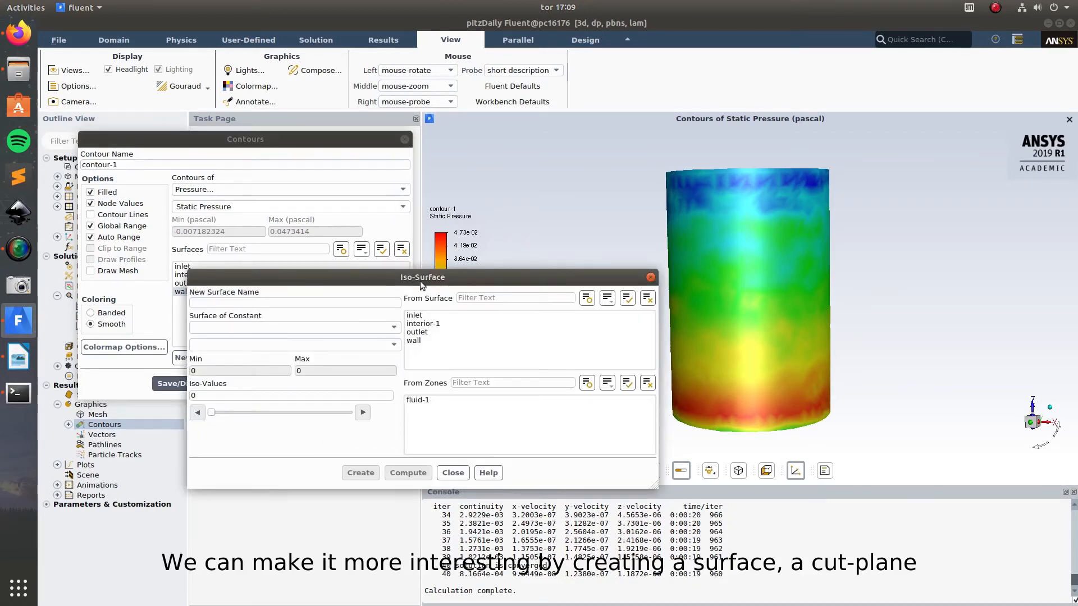
{"action": "left_click_drag", "start_coordinate": [403, 279], "coordinate": [342, 209]}
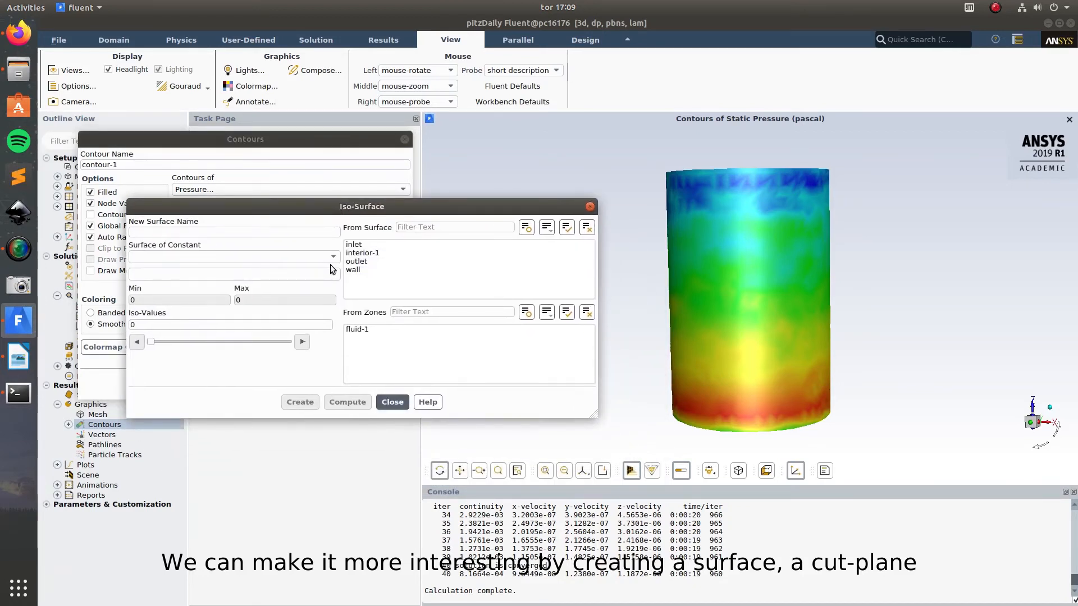
{"action": "left_click", "coordinate": [235, 257]}
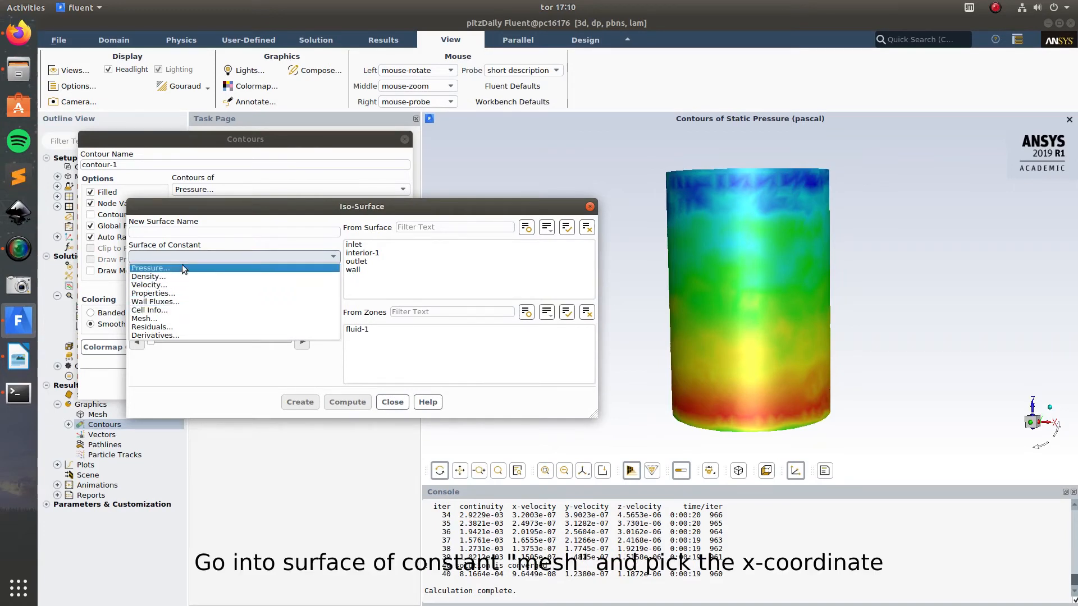
{"action": "left_click", "coordinate": [144, 318]}
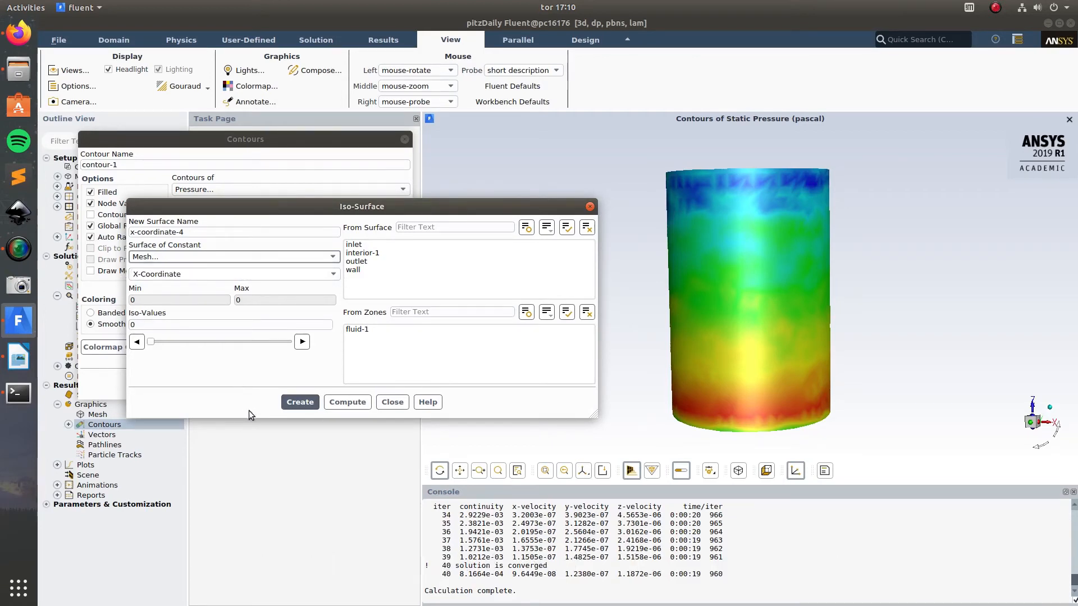
{"action": "left_click", "coordinate": [299, 402]}
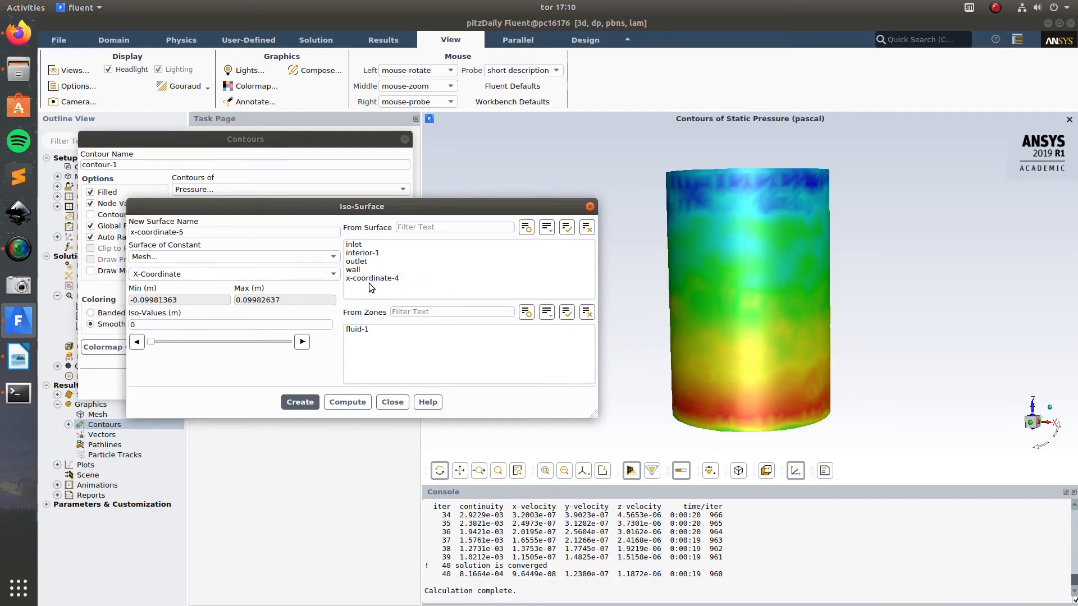
{"action": "left_click", "coordinate": [392, 402]}
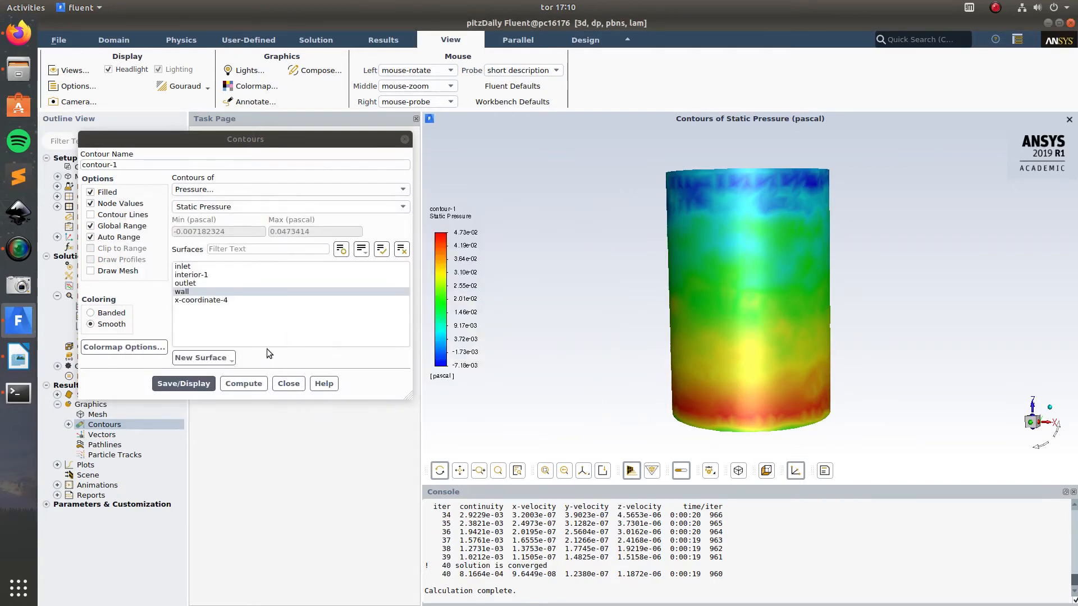
Step: Change the contour to velocity magnitude on the X-coordinate cut-plane instead of the wall, and display it
{"action": "left_click", "coordinate": [196, 298]}
{"action": "left_click", "coordinate": [244, 192]}
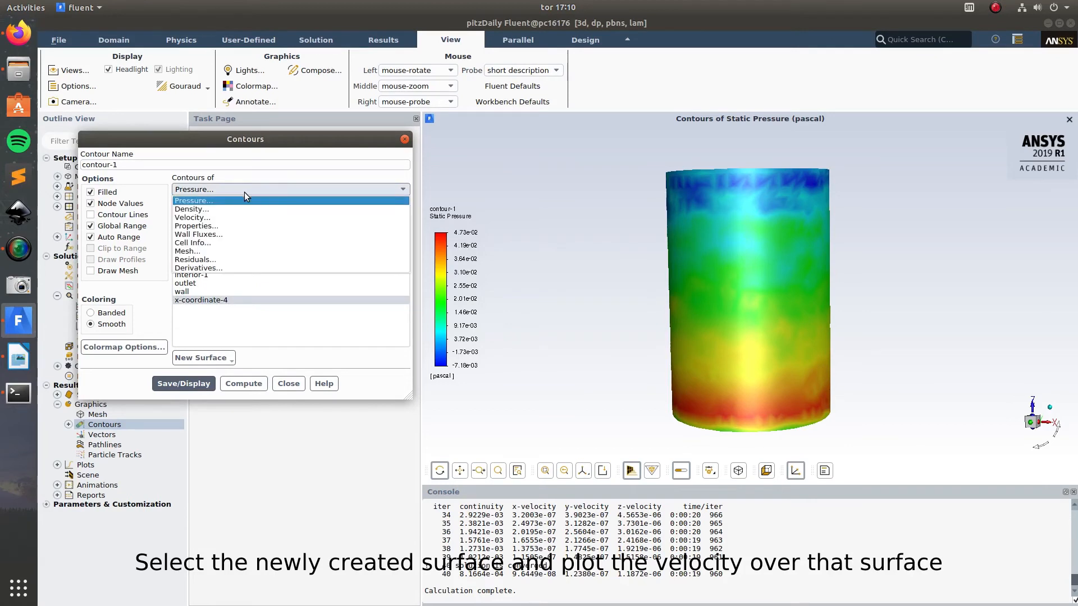
{"action": "left_click", "coordinate": [212, 218]}
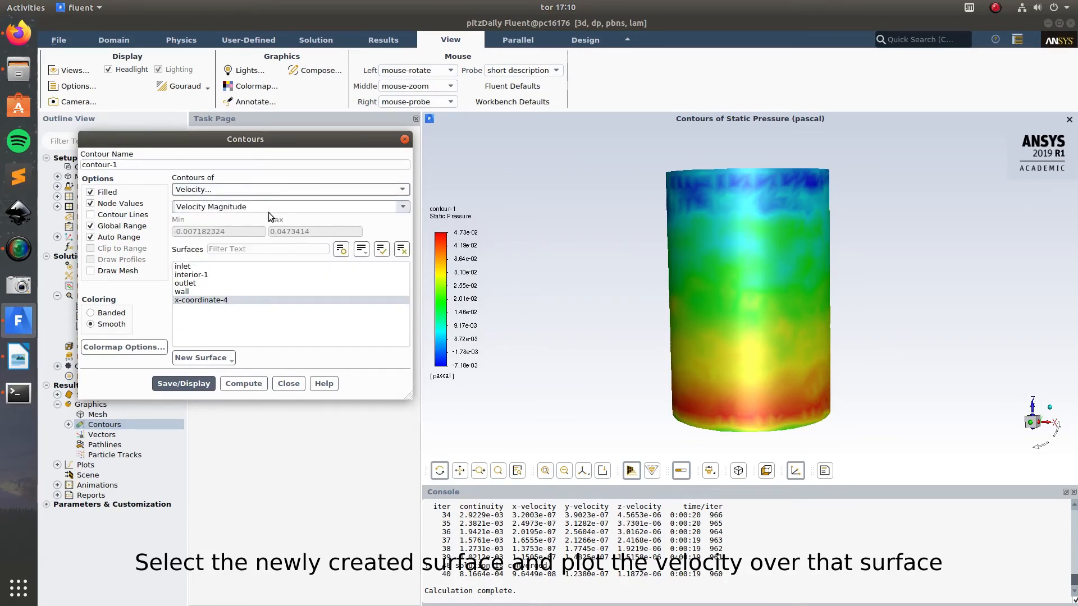
{"action": "left_click", "coordinate": [183, 384]}
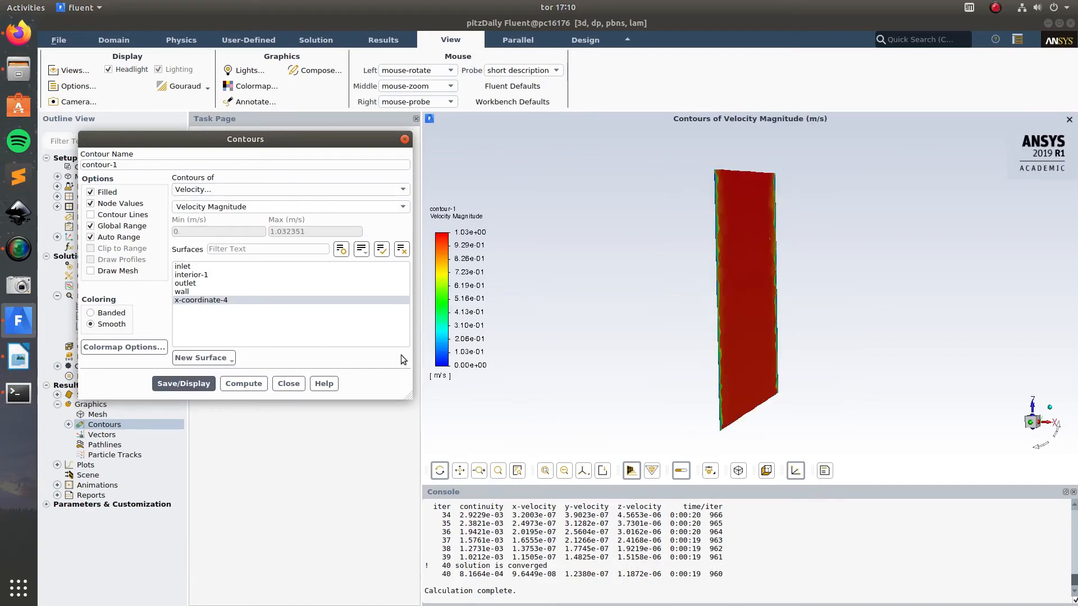
Step: View the velocity contour on the cut-plane face-on and close the contour settings
{"action": "left_click_drag", "start_coordinate": [678, 332], "coordinate": [507, 340]}
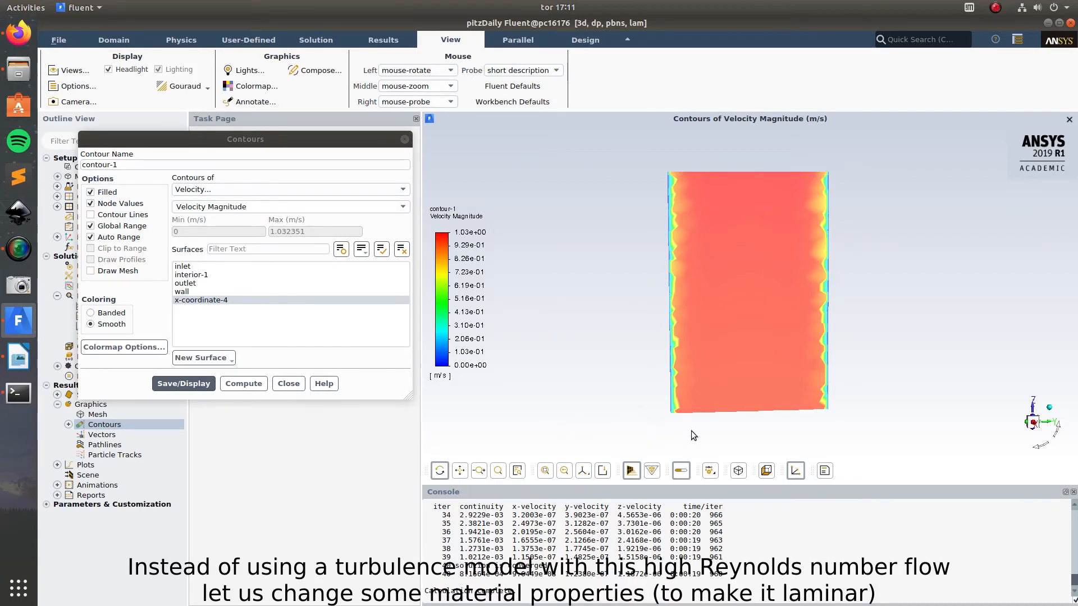
{"action": "left_click", "coordinate": [289, 384]}
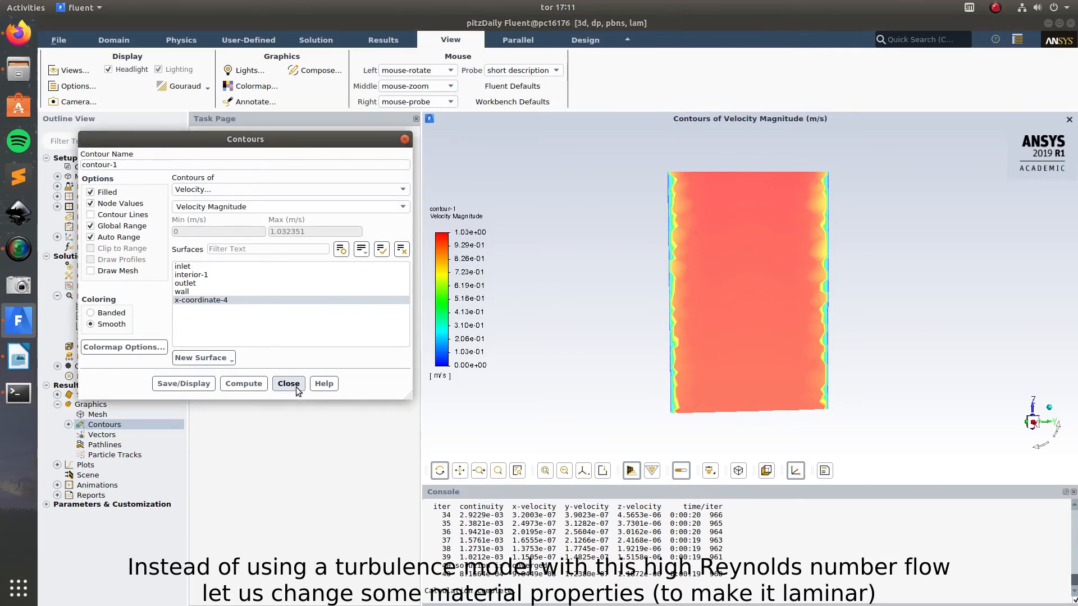
{"action": "left_click", "coordinate": [288, 384]}
Step: Change the viscosity of the fluid material air to 1.7894e-01 kg/m-s, keeping its name
{"action": "left_click", "coordinate": [58, 186]}
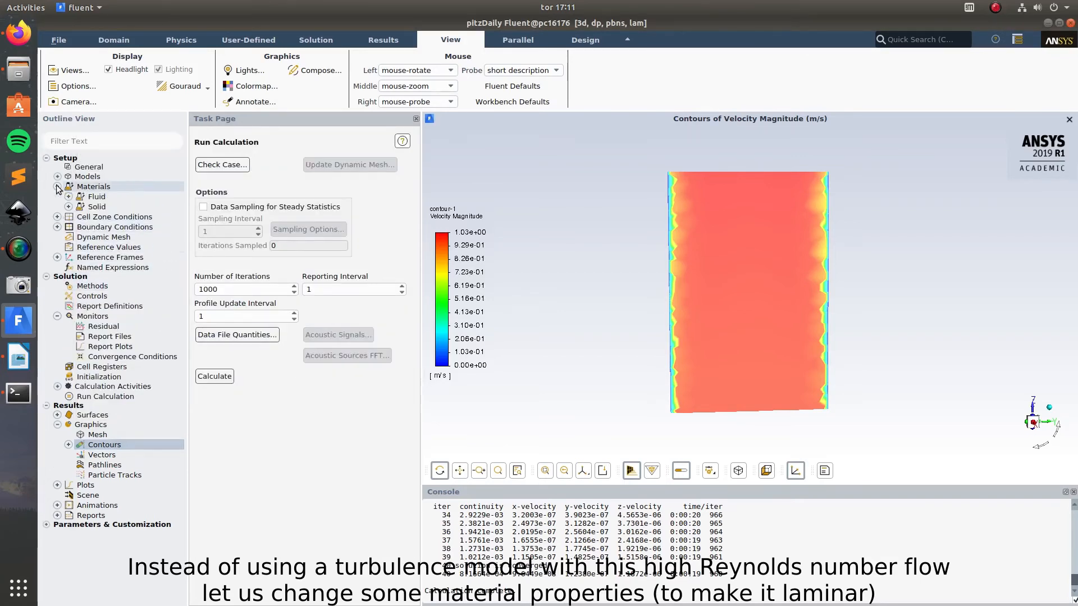
{"action": "double_click", "coordinate": [93, 187]}
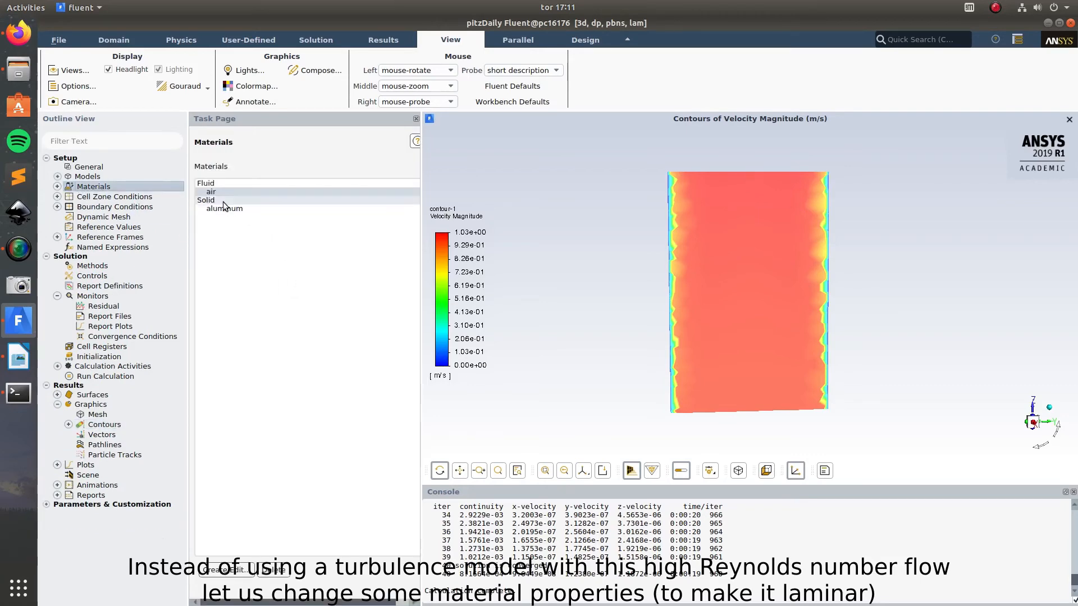
{"action": "double_click", "coordinate": [220, 193]}
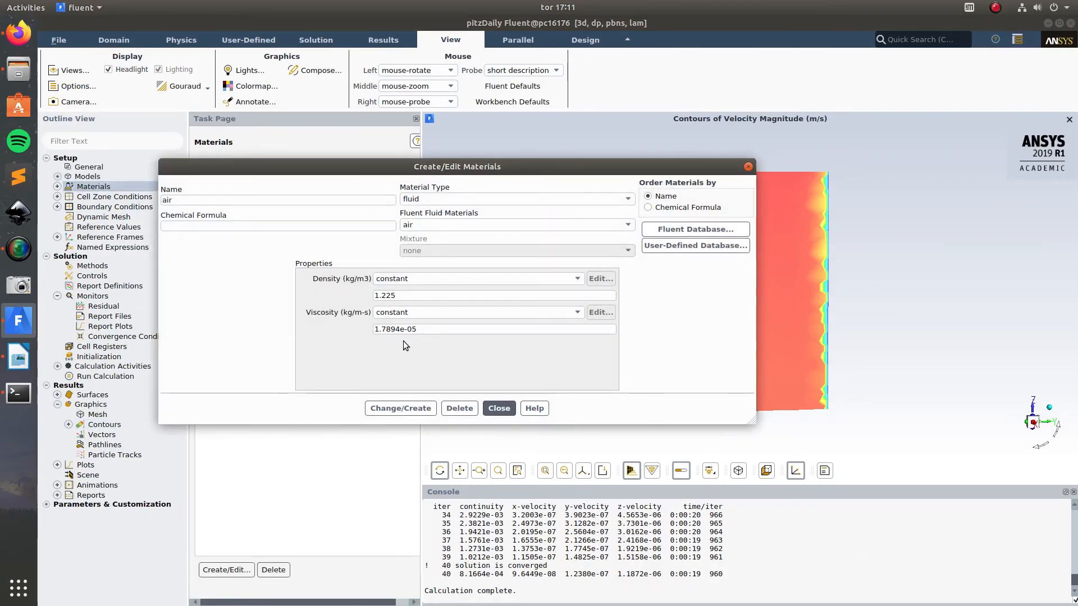
{"action": "left_click", "coordinate": [412, 330]}
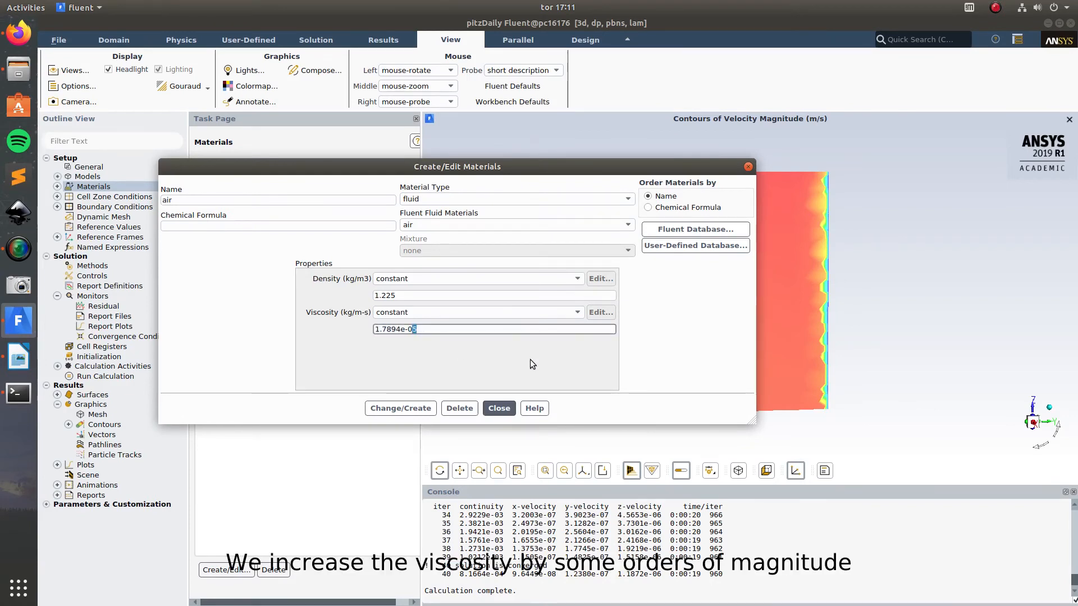
{"action": "type", "text": "1"}
{"action": "left_click", "coordinate": [392, 409]}
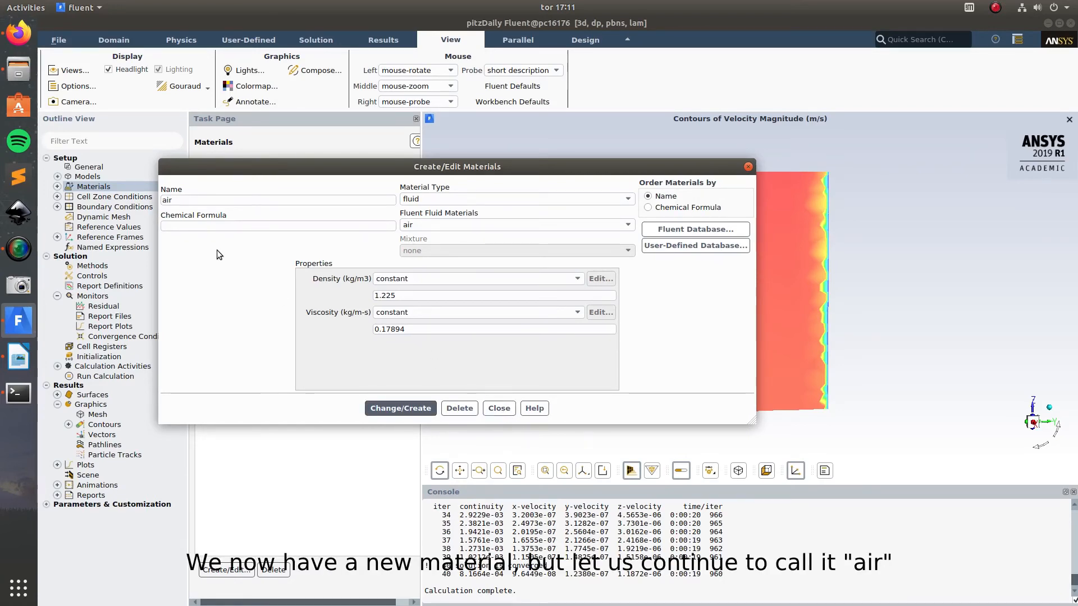
{"action": "left_click", "coordinate": [505, 413]}
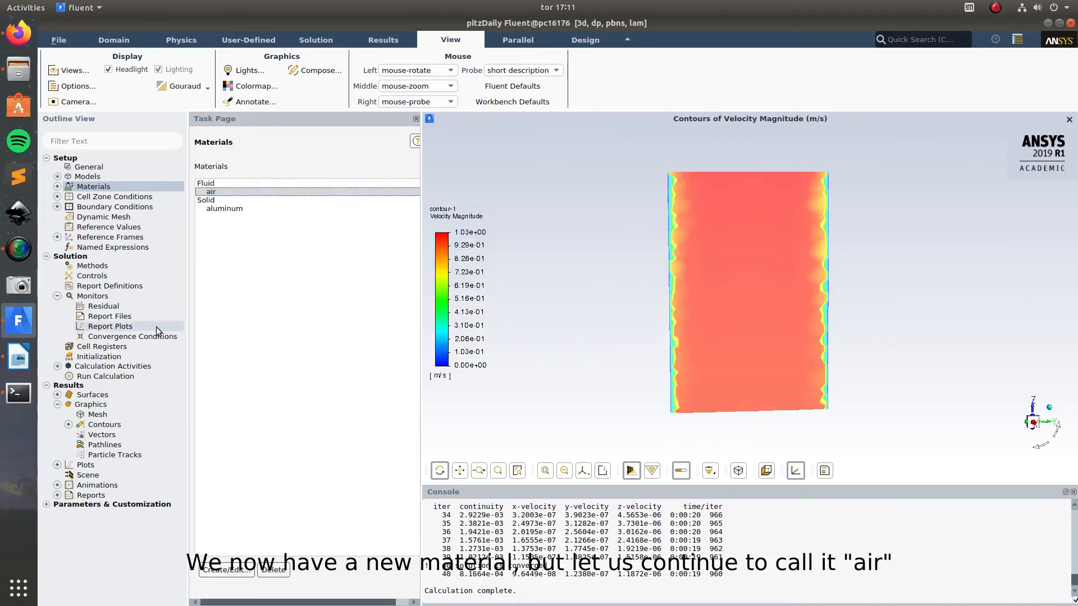
Step: Reinitialize the solution with the existing standard initialization values, discarding the current data, and run the calculation again
{"action": "left_click", "coordinate": [98, 363]}
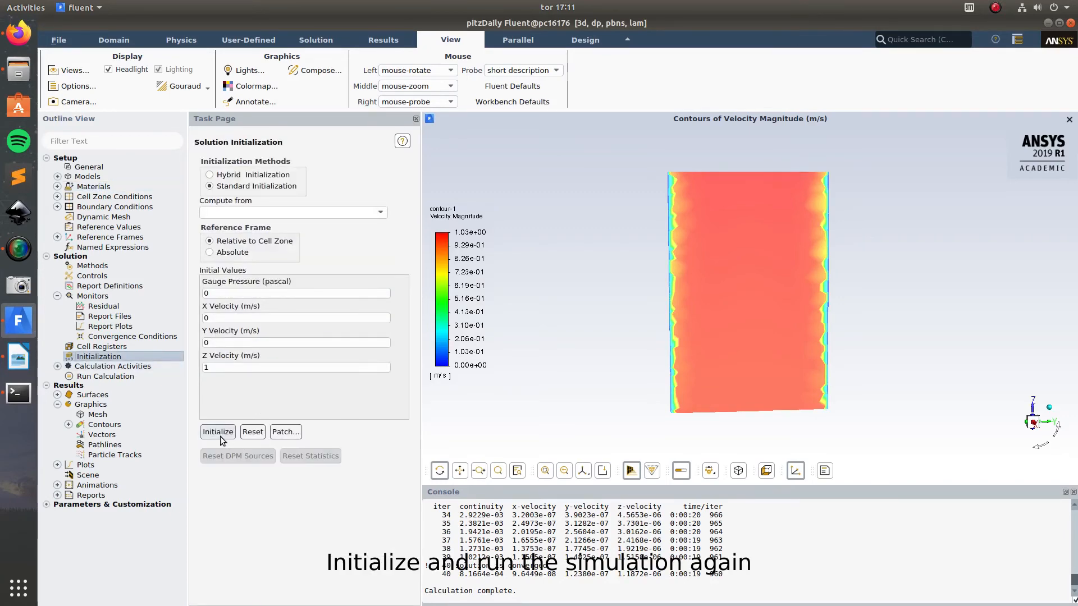
{"action": "left_click", "coordinate": [219, 433]}
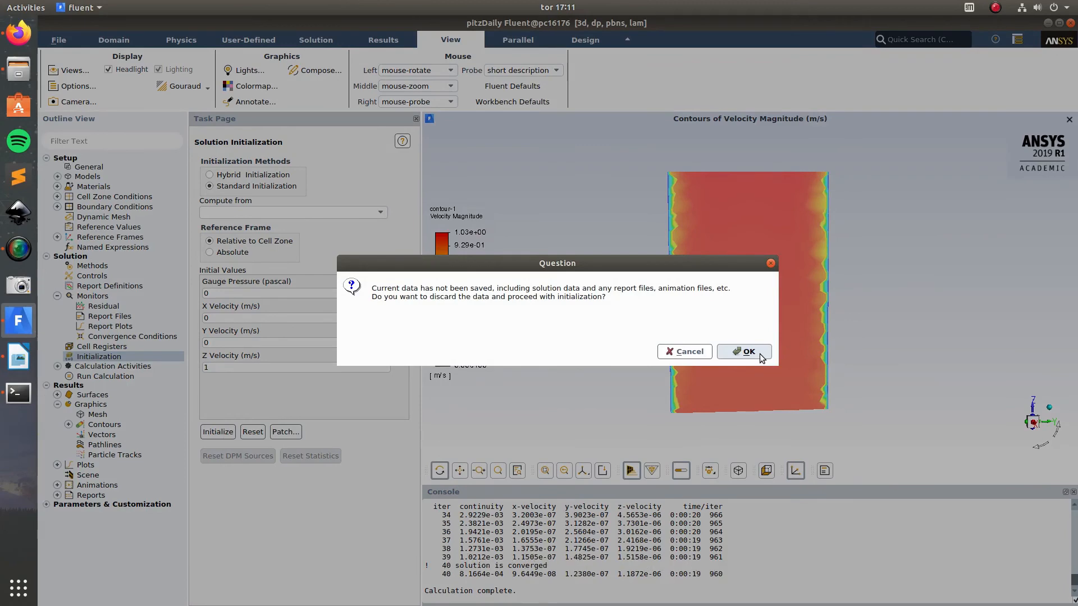
{"action": "left_click", "coordinate": [761, 355]}
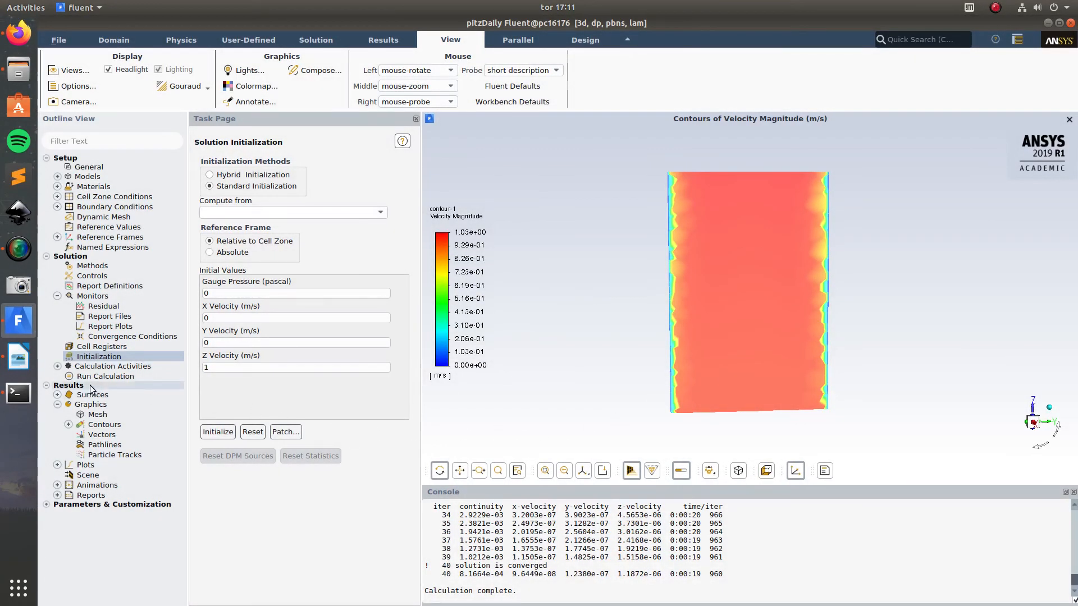
{"action": "left_click", "coordinate": [105, 376]}
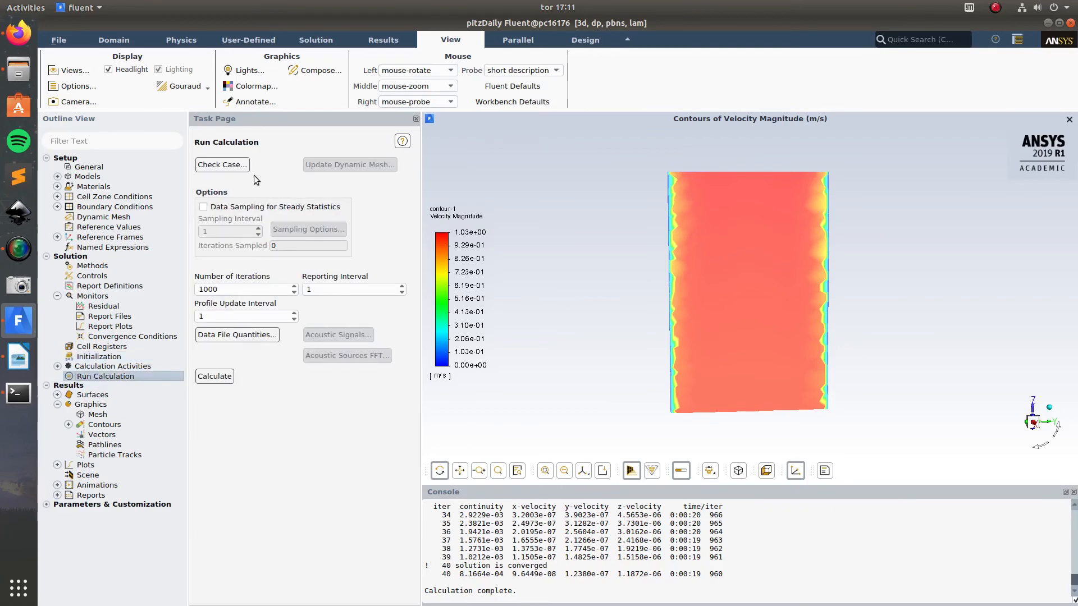
{"action": "left_click", "coordinate": [214, 377]}
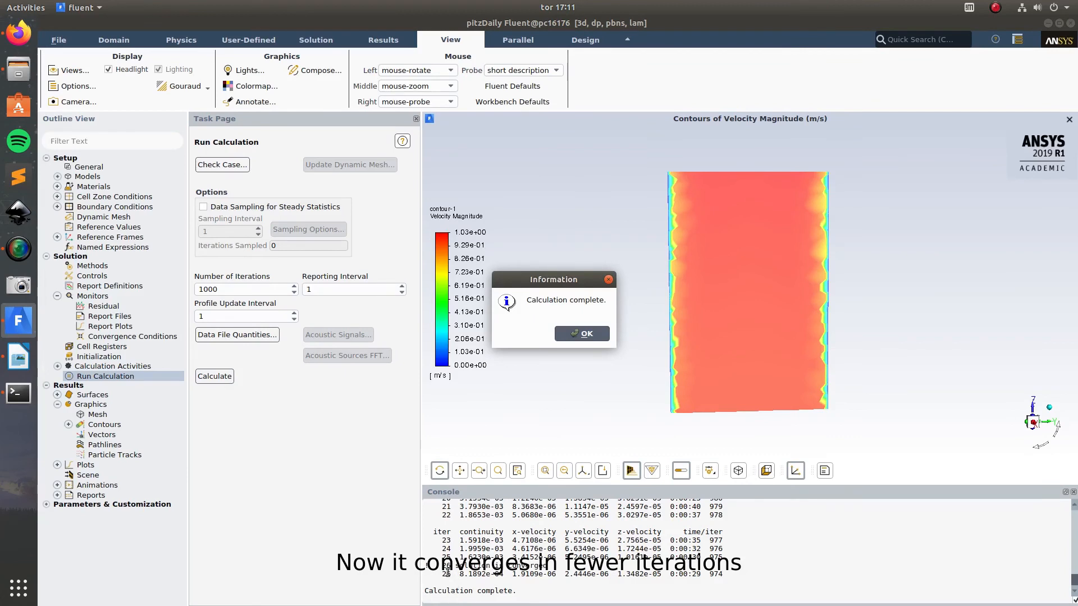
{"action": "left_click", "coordinate": [579, 333]}
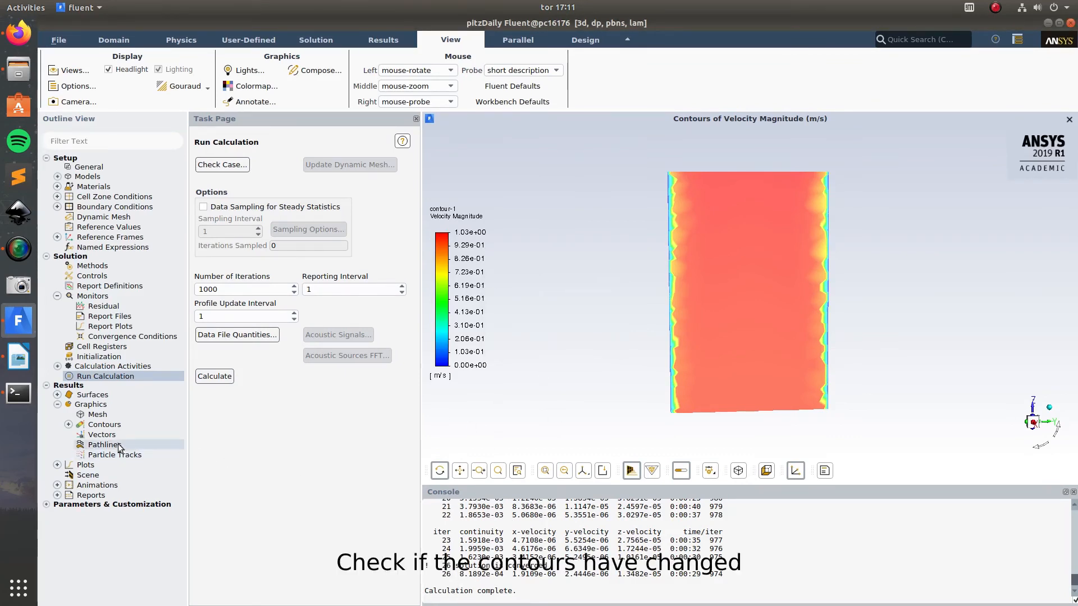
Step: Redisplay the saved velocity magnitude contour on the X-coordinate cut-plane with the new solution and inspect it
{"action": "left_click", "coordinate": [68, 424]}
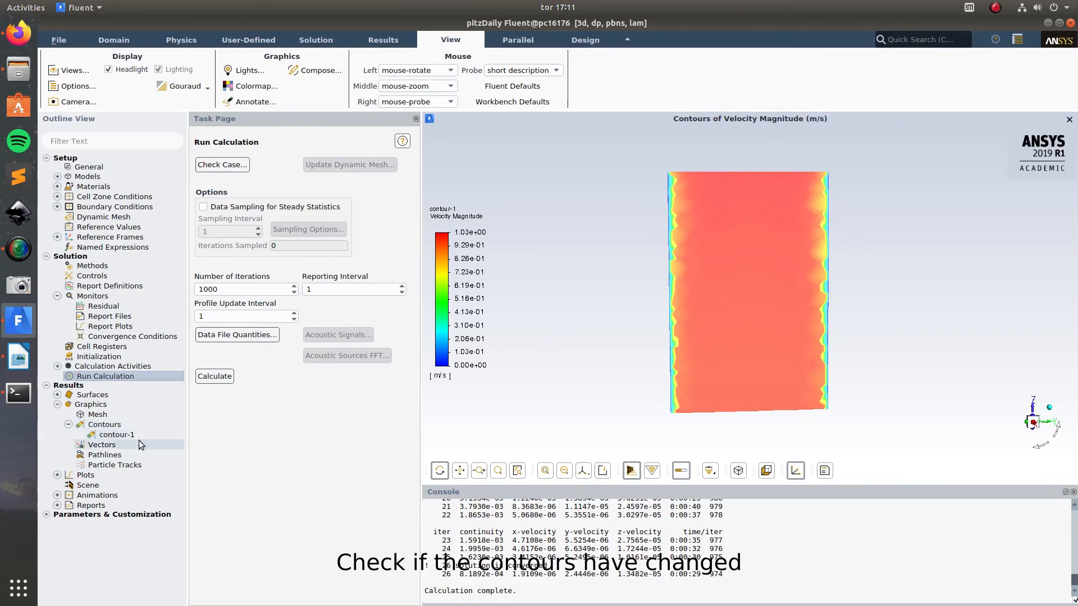
{"action": "left_click", "coordinate": [117, 437]}
{"action": "double_click", "coordinate": [117, 436]}
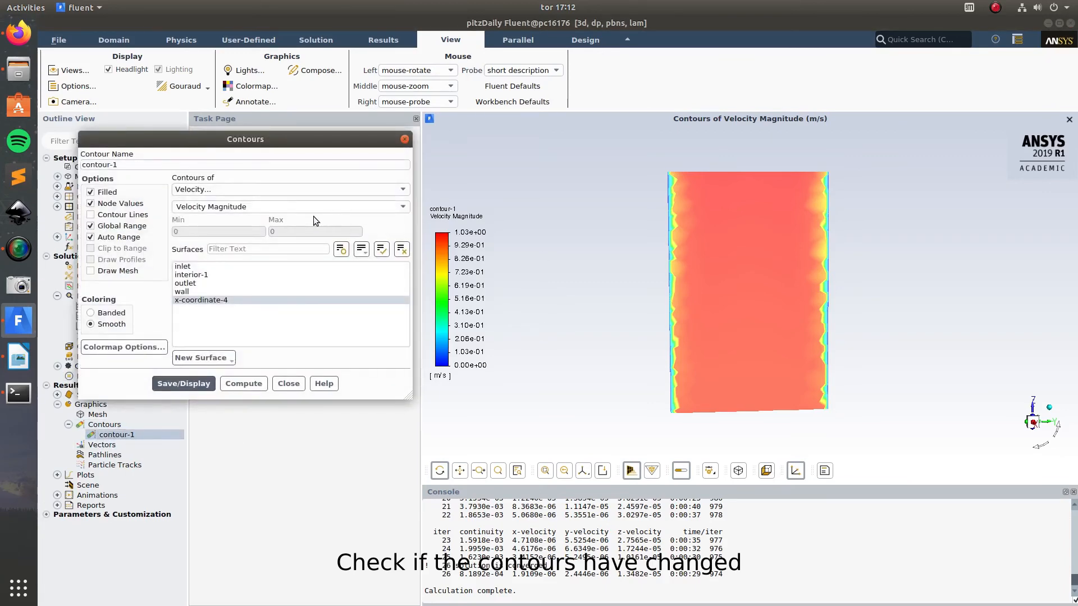
{"action": "left_click", "coordinate": [188, 387]}
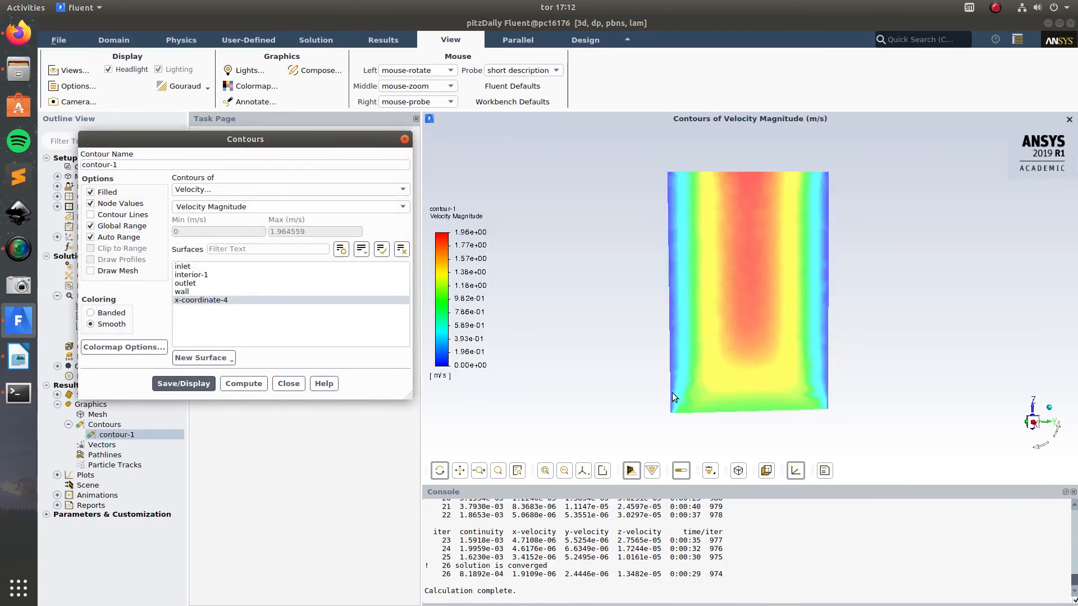
{"action": "left_click_drag", "start_coordinate": [613, 356], "coordinate": [615, 362]}
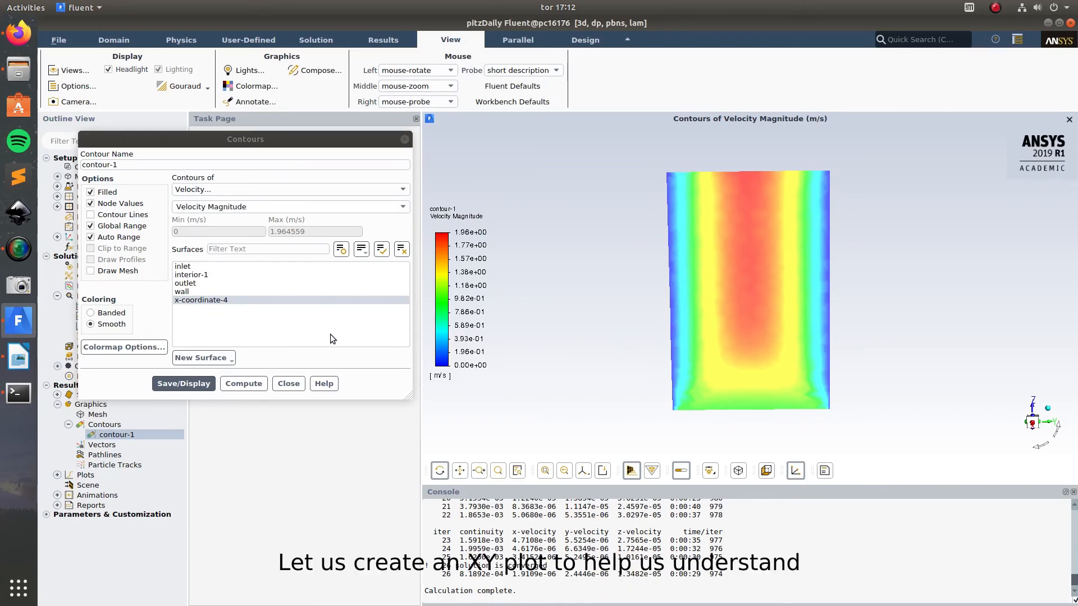
{"action": "left_click", "coordinate": [288, 384]}
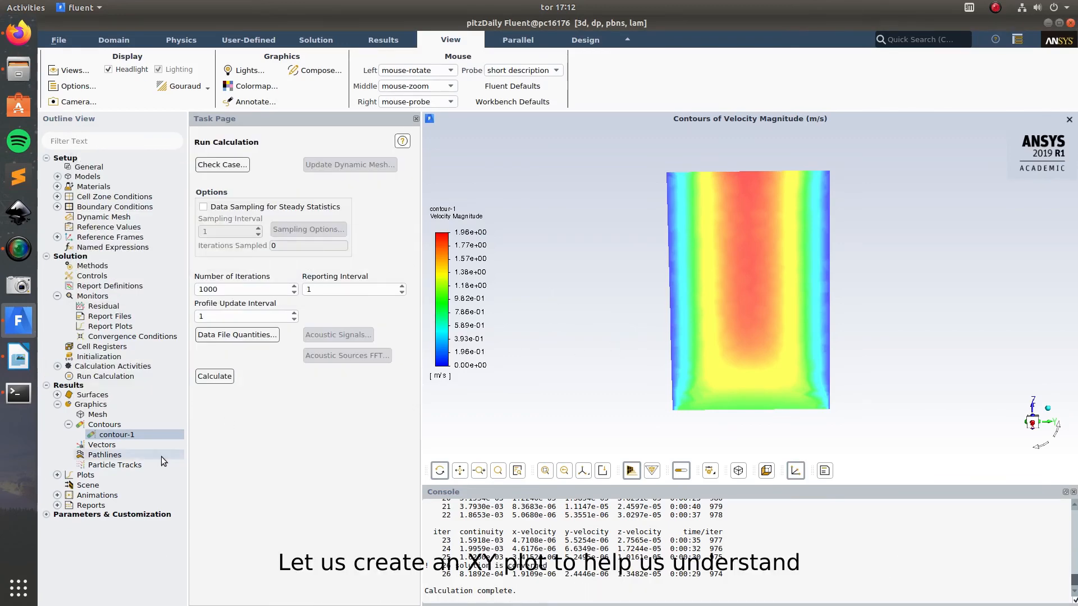
Step: Start a line surface for a new solution XY plot, with z0 and z1 both set to 0.3 m
{"action": "left_click", "coordinate": [58, 475]}
{"action": "double_click", "coordinate": [104, 526]}
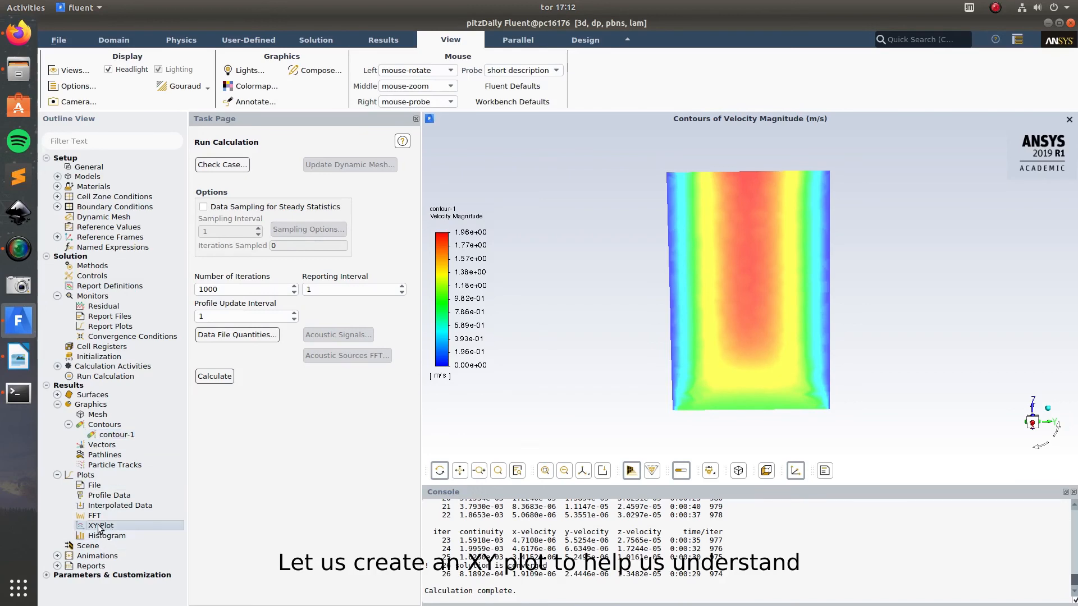
{"action": "left_click_drag", "start_coordinate": [458, 276], "coordinate": [372, 138]}
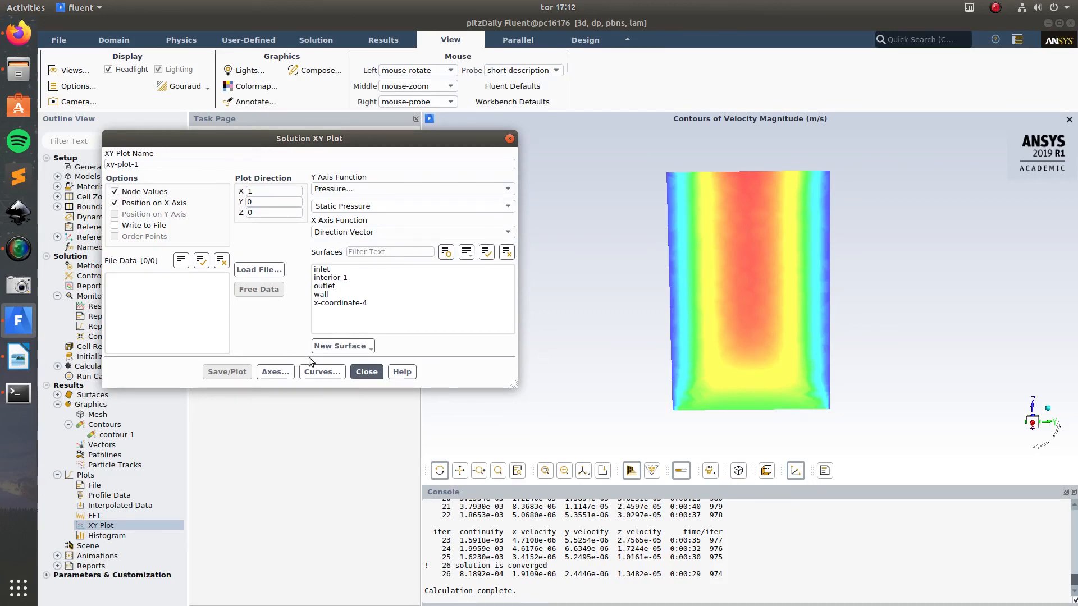
{"action": "left_click", "coordinate": [361, 348]}
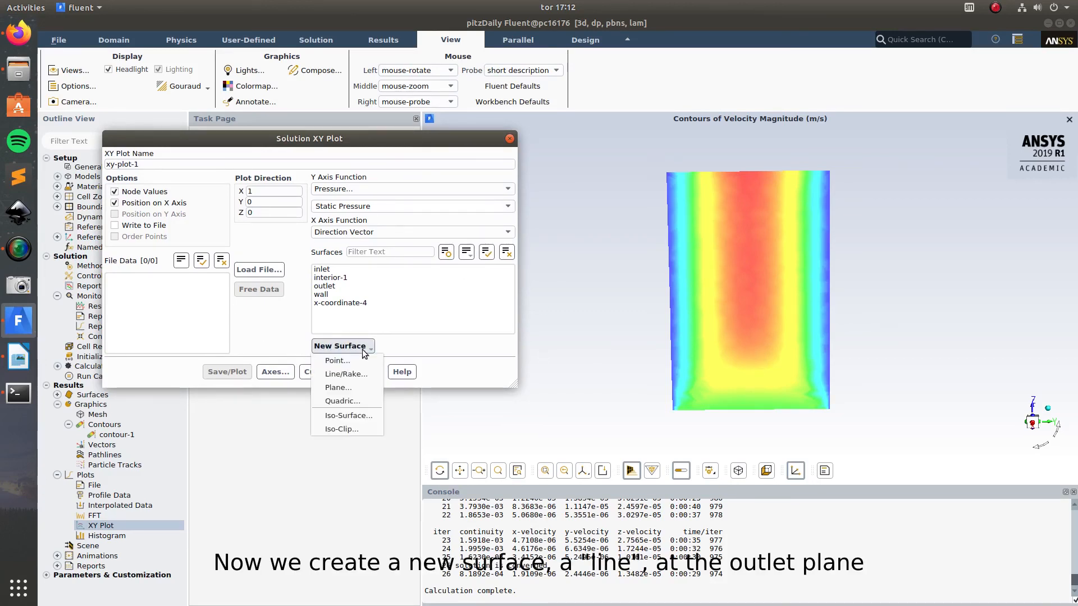
{"action": "left_click", "coordinate": [355, 378]}
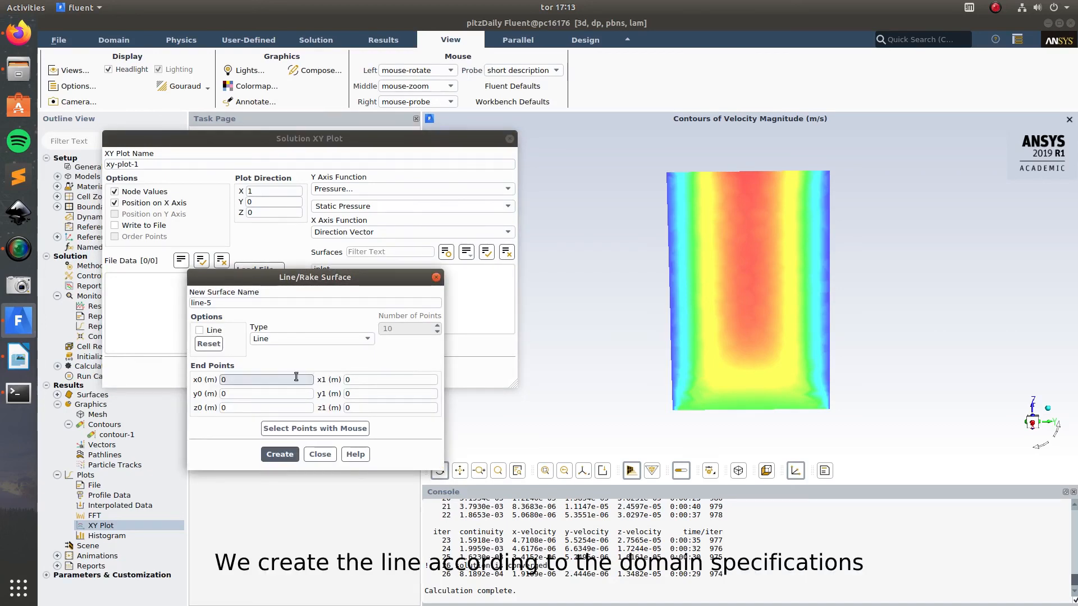
{"action": "left_click", "coordinate": [263, 408]}
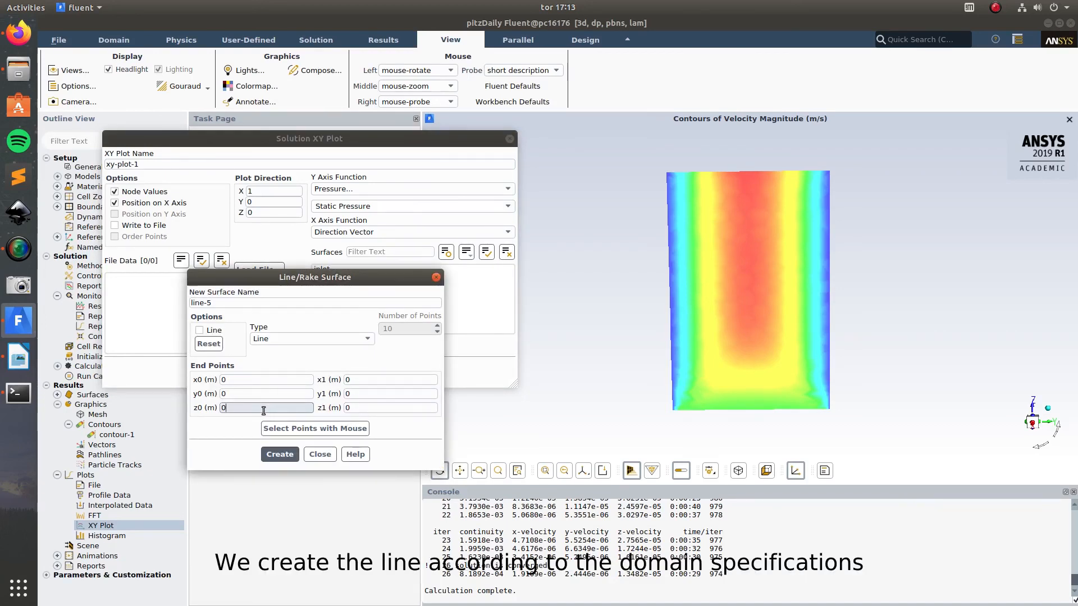
{"action": "type", "text": ".3"}
{"action": "left_click", "coordinate": [378, 408]}
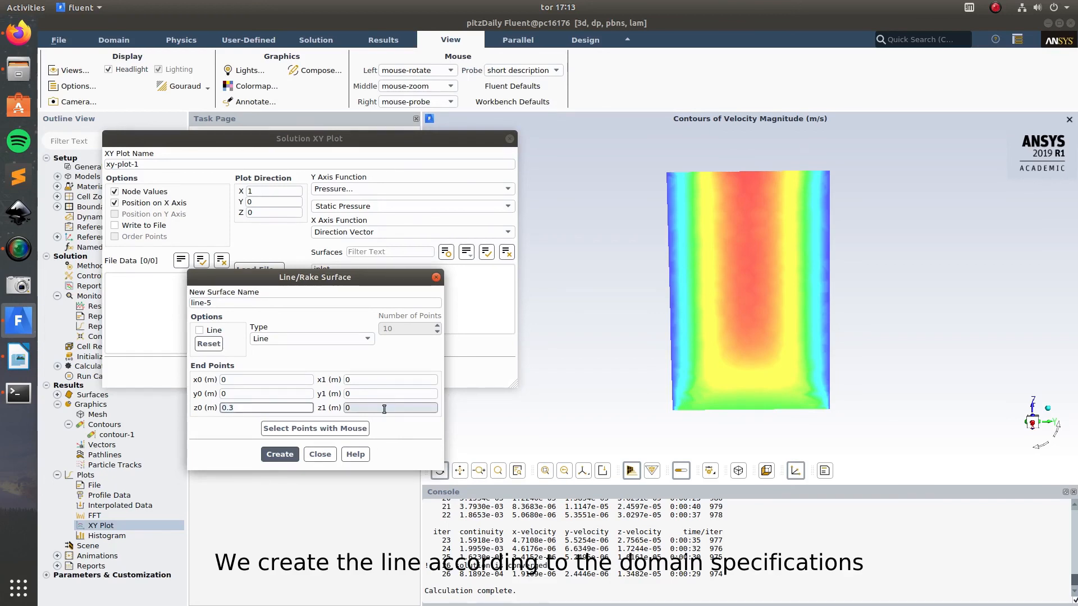
{"action": "type", "text": "."}
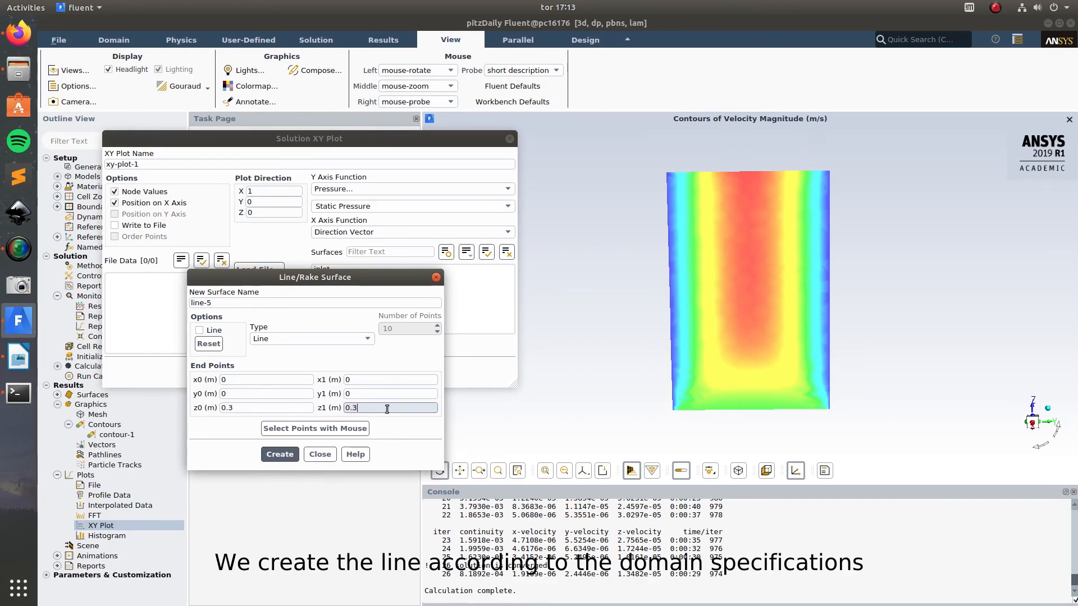
{"action": "type", "text": "3"}
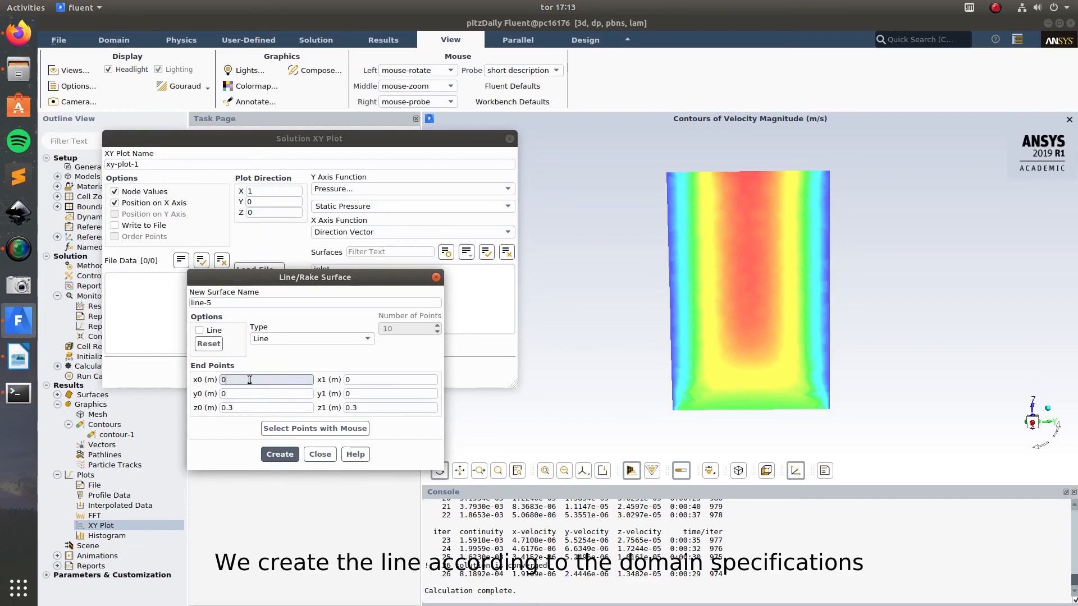
Step: Set the line's x0 to -0.1 m and x1 to 0.1 m, and create the line surface
{"action": "double_click", "coordinate": [225, 379]}
{"action": "type", "text": "-0.1"}
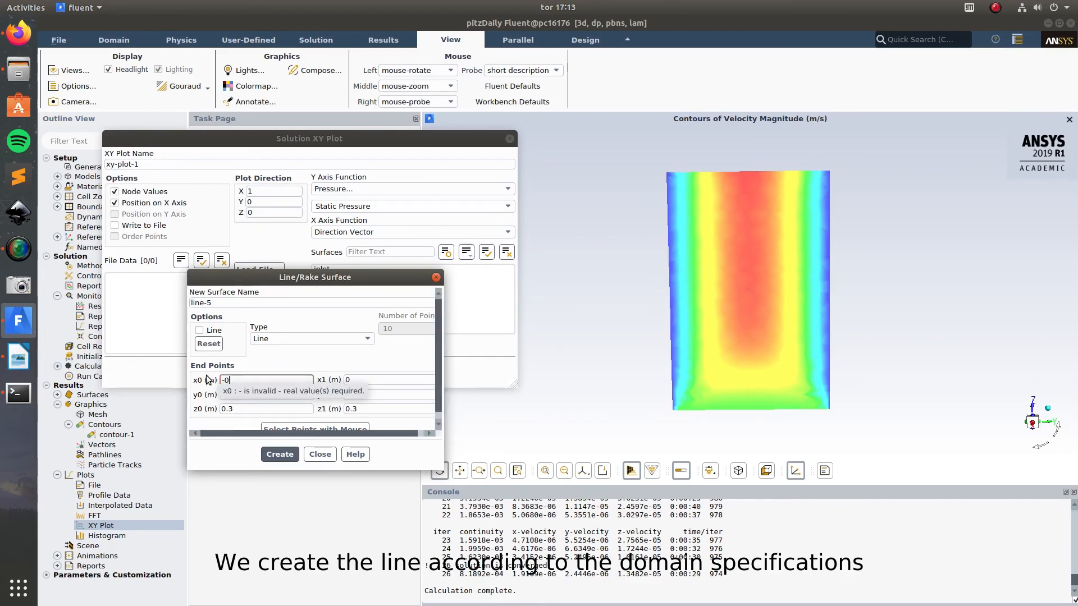
{"action": "left_click", "coordinate": [391, 379]}
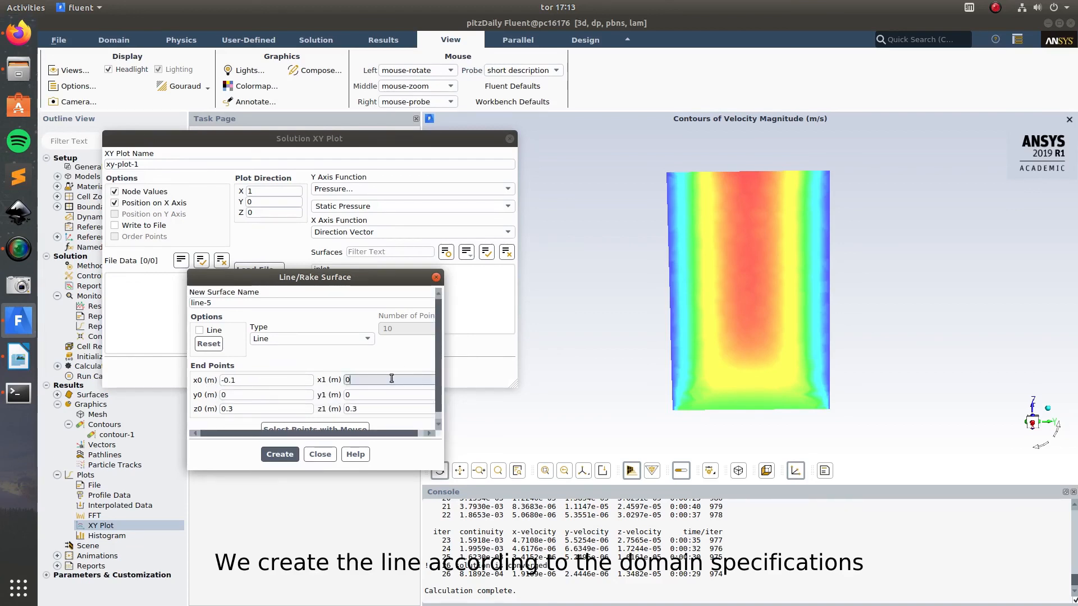
{"action": "type", "text": ".1"}
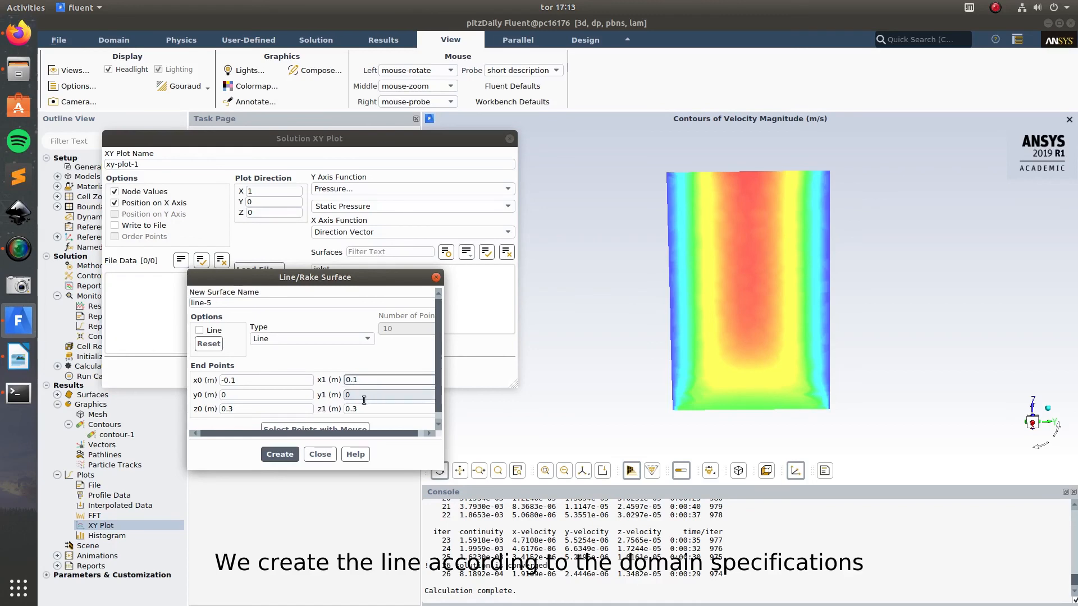
{"action": "left_click", "coordinate": [275, 455]}
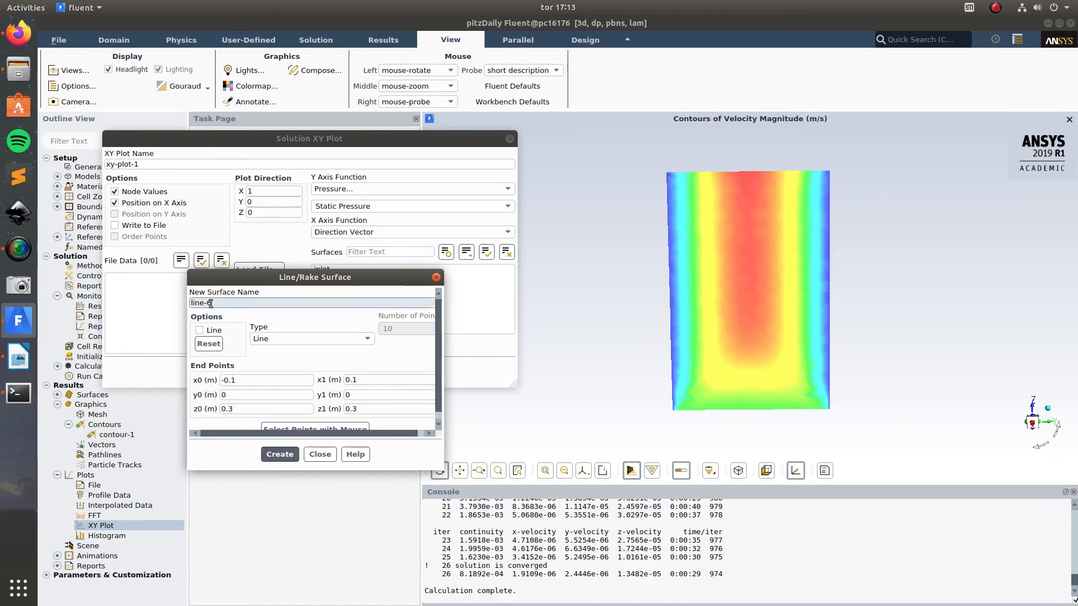
{"action": "left_click", "coordinate": [320, 454]}
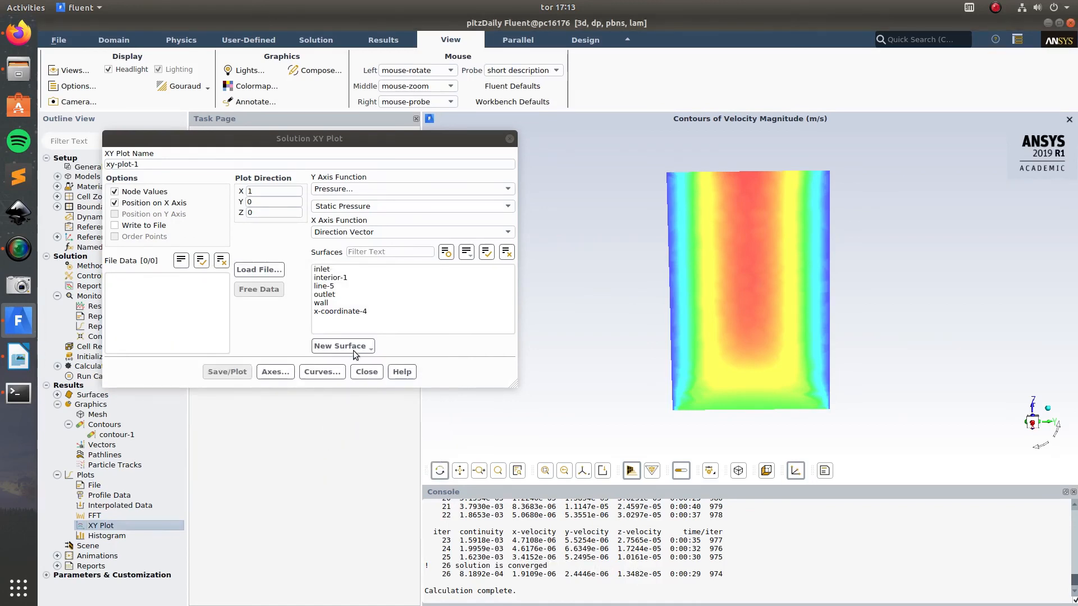
Step: Set the XY plot's Y axis function to velocity magnitude
{"action": "left_click", "coordinate": [331, 287]}
{"action": "left_click", "coordinate": [368, 189]}
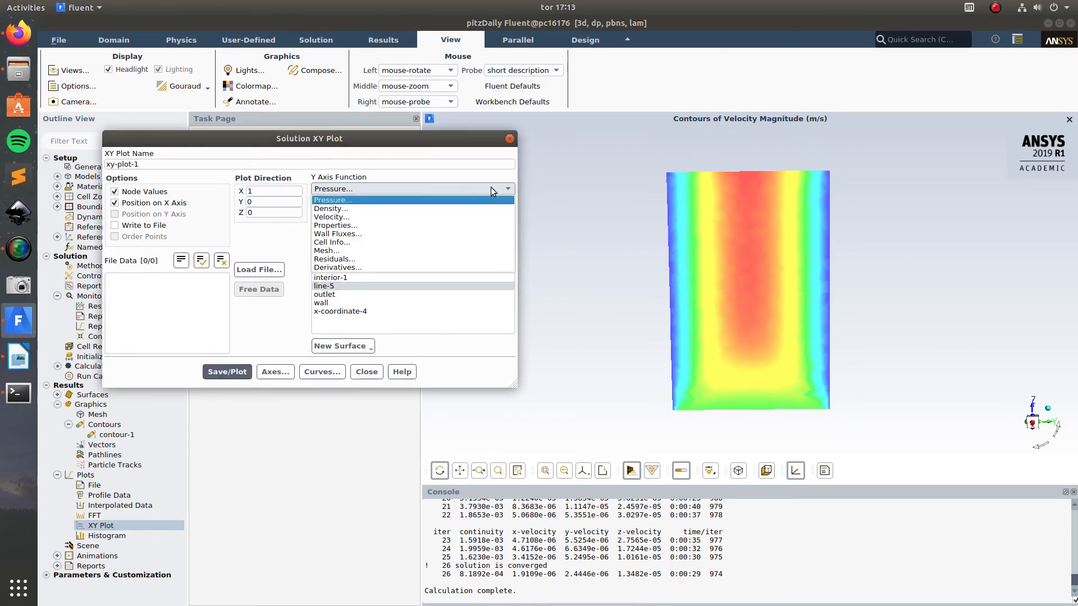
{"action": "left_click", "coordinate": [504, 189]}
{"action": "left_click", "coordinate": [507, 189]}
{"action": "left_click", "coordinate": [341, 217]}
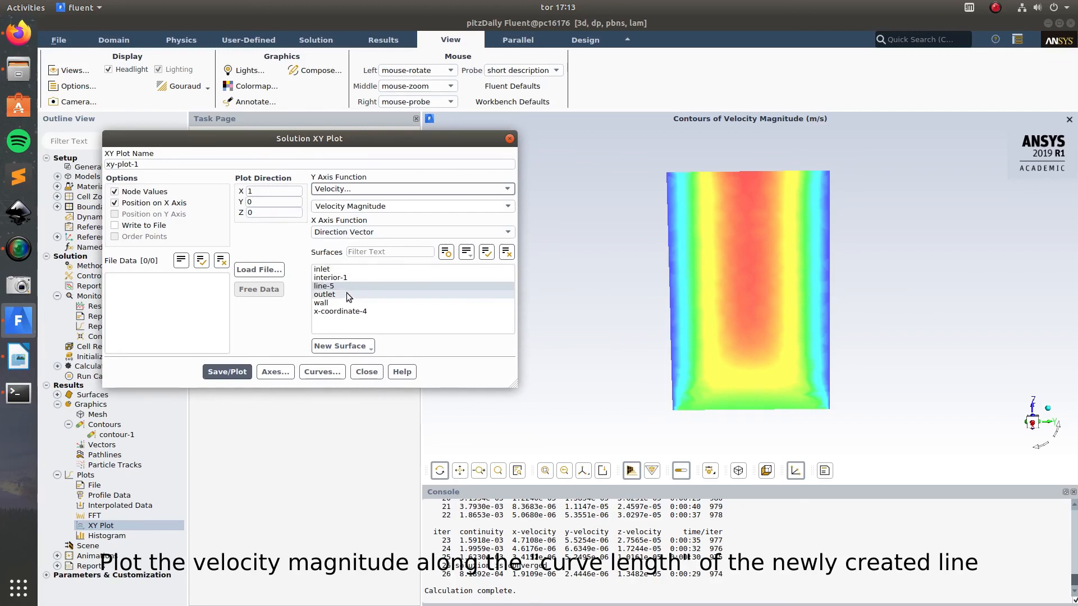
Step: Set the X axis function to Curve Length and plot the velocity profile along surface line-5
{"action": "left_click", "coordinate": [508, 231]}
{"action": "left_click", "coordinate": [401, 249]}
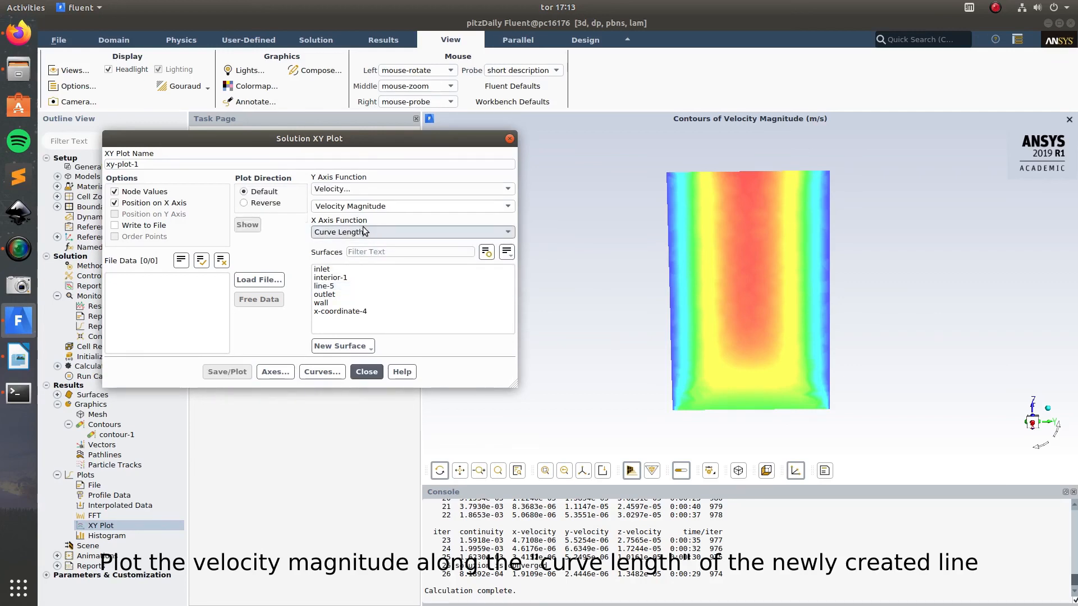
{"action": "left_click", "coordinate": [339, 287]}
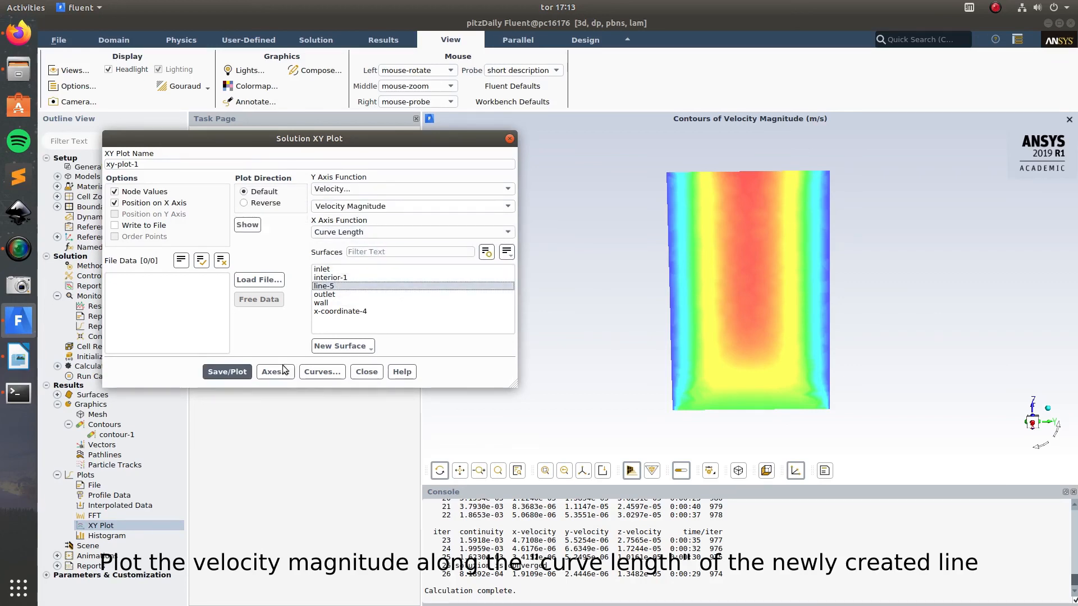
{"action": "left_click_drag", "start_coordinate": [334, 138], "coordinate": [278, 134]}
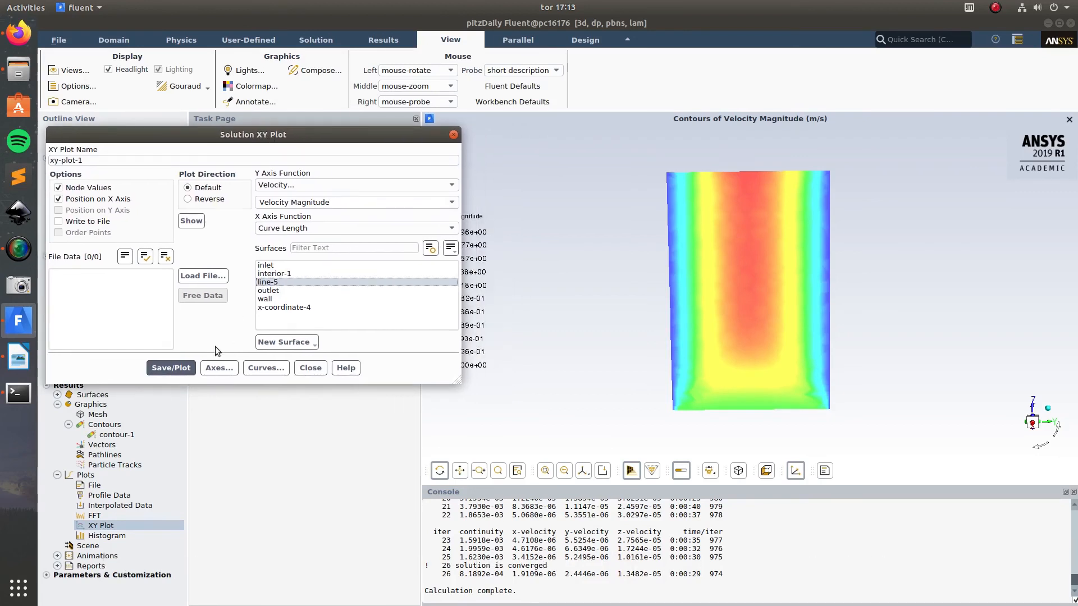
{"action": "left_click", "coordinate": [171, 367]}
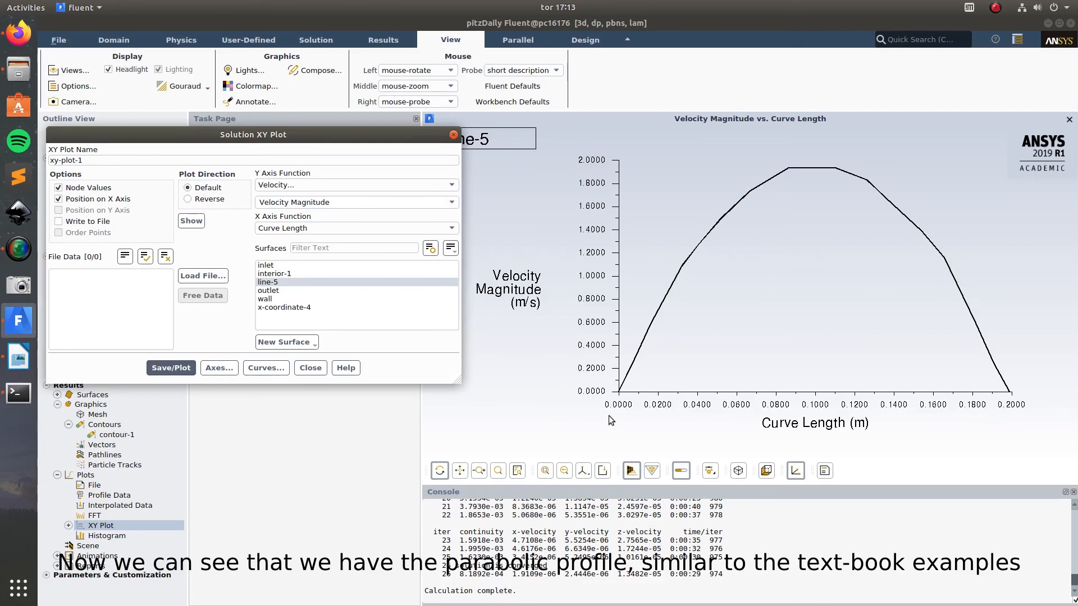
{"action": "left_click", "coordinate": [310, 367]}
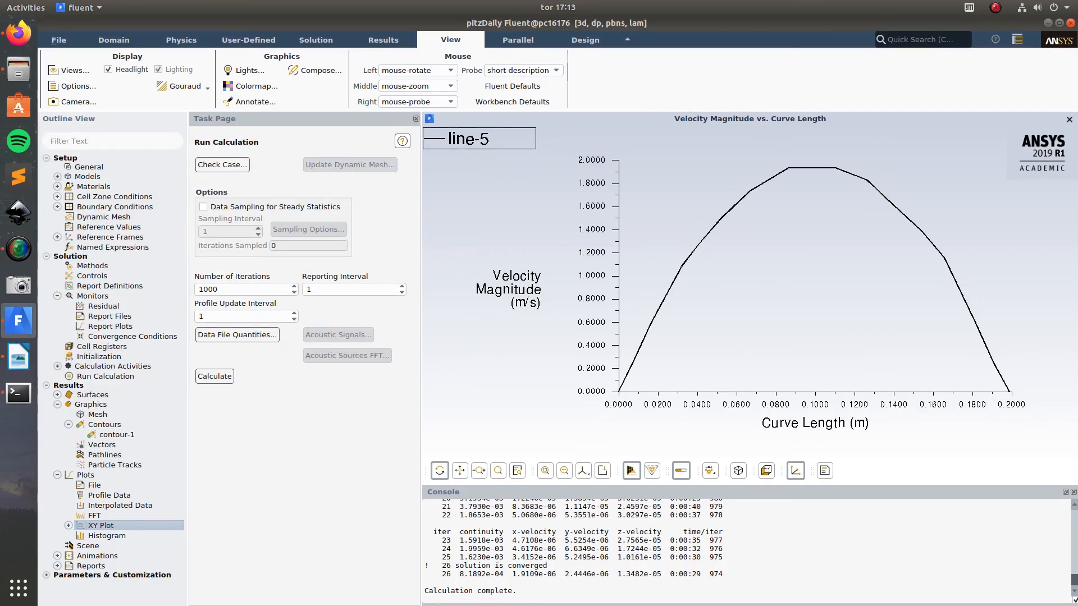